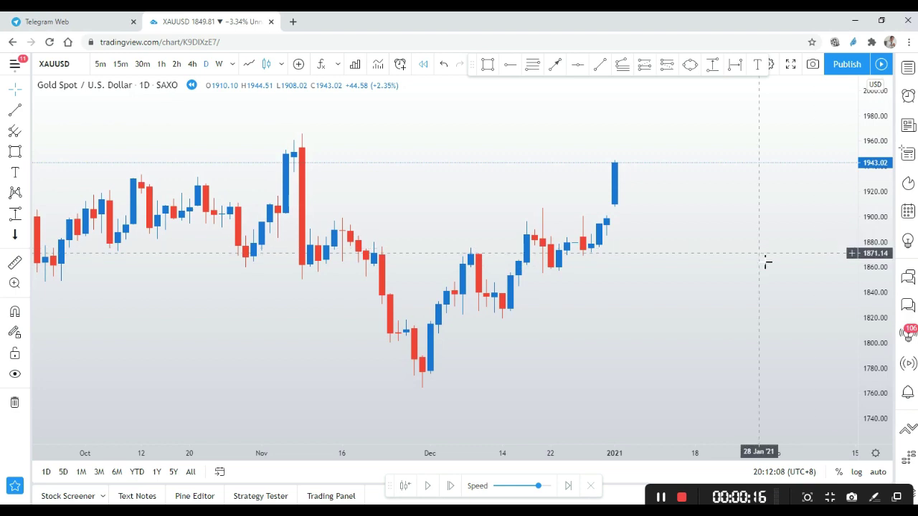
scroll(767, 260, "down", 2)
scroll(767, 260, "up", 1)
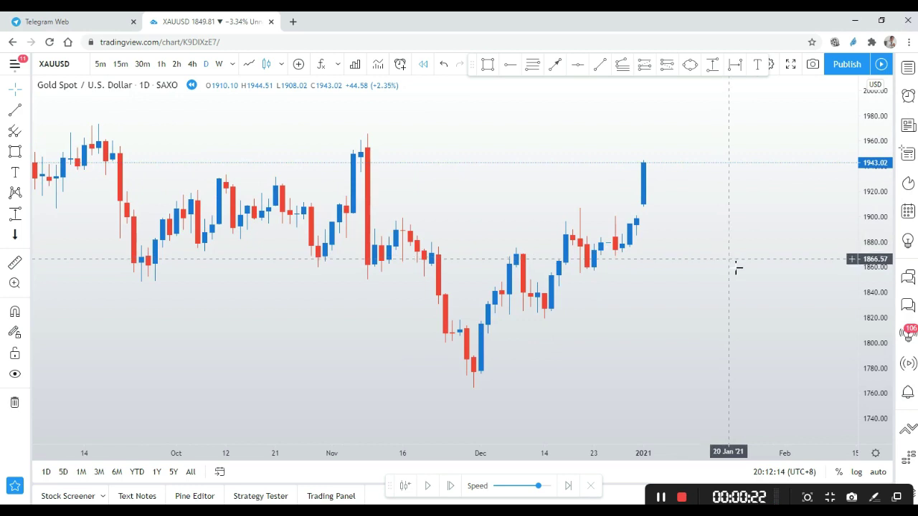
scroll(737, 267, "down", 1)
scroll(739, 267, "up", 1)
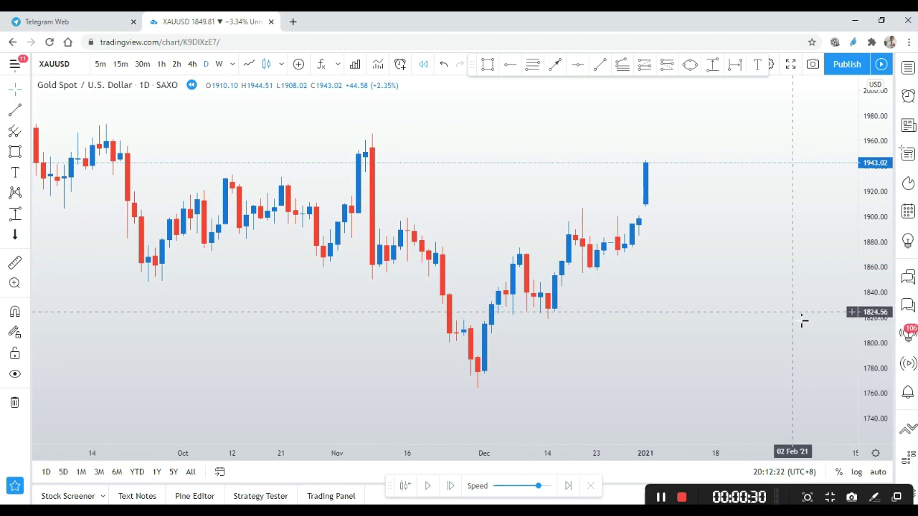
Step: Draw a rectangle zone over the early-November high, from about 1947 to 1966, extending past the latest candle to about 20 Jan '21
scroll(804, 320, "down", 2)
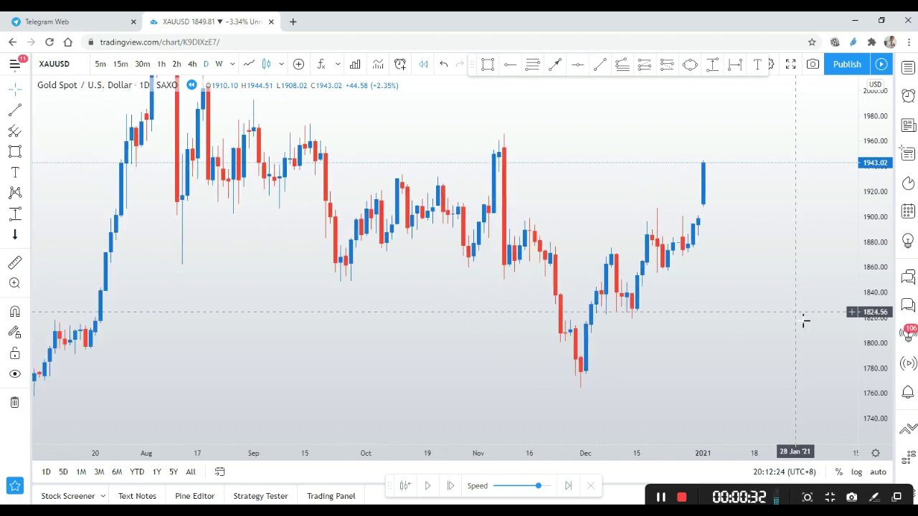
left_click_drag(804, 320, 770, 326)
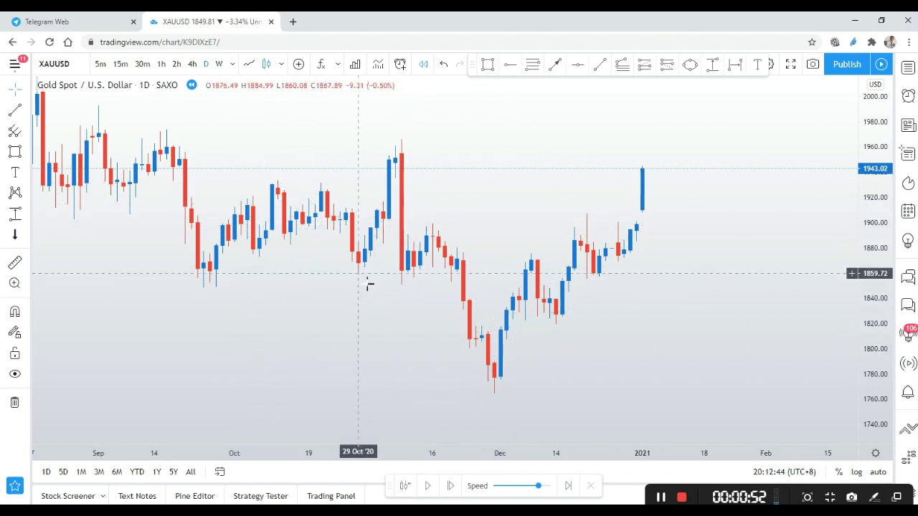
left_click_drag(368, 298, 363, 299)
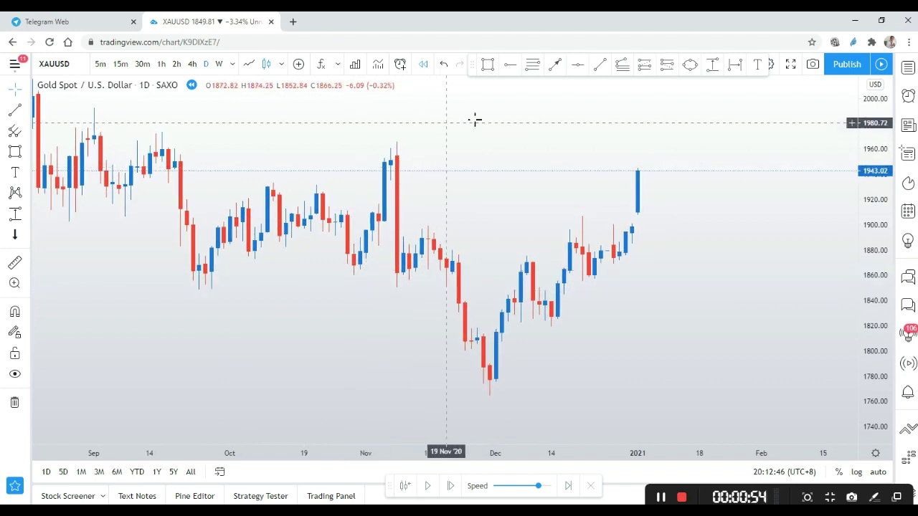
left_click(489, 65)
mouse_move(379, 165)
left_mouse_down()
mouse_move(475, 148)
mouse_move(488, 137)
mouse_move(525, 164)
mouse_move(721, 165)
left_mouse_up()
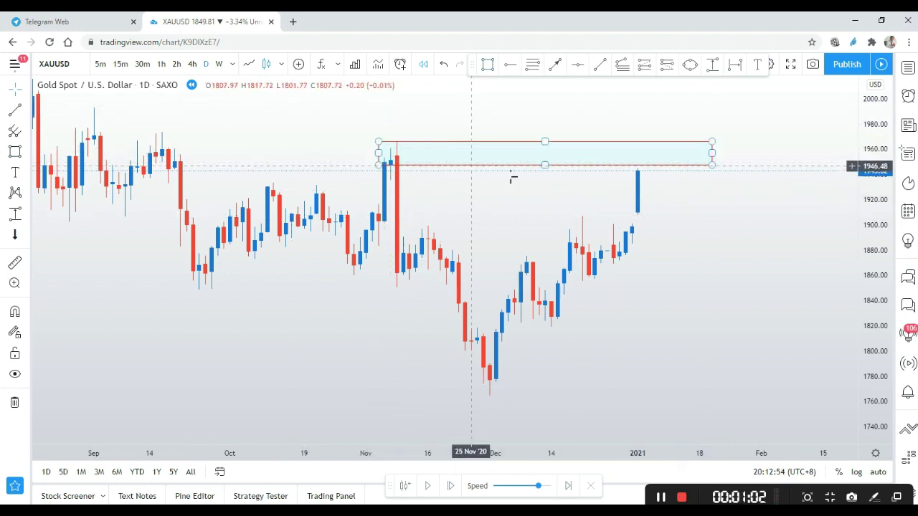
left_click(402, 138)
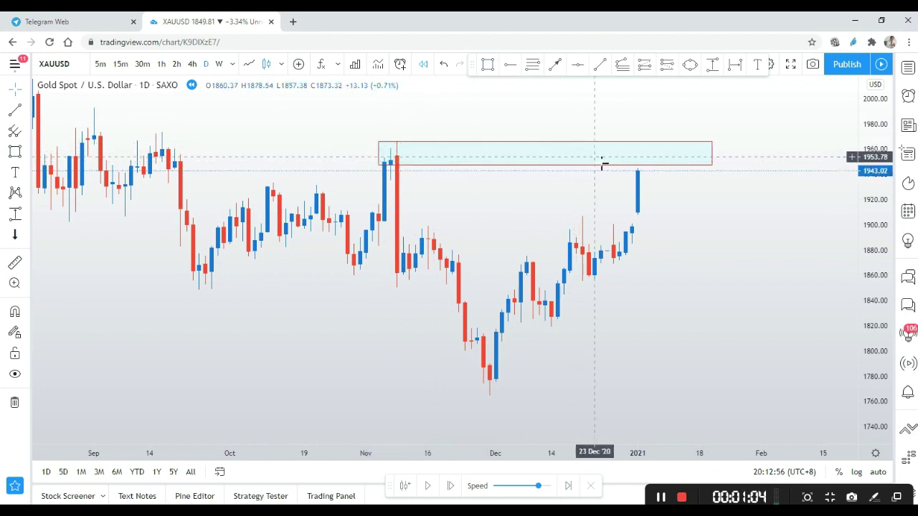
left_click(502, 146)
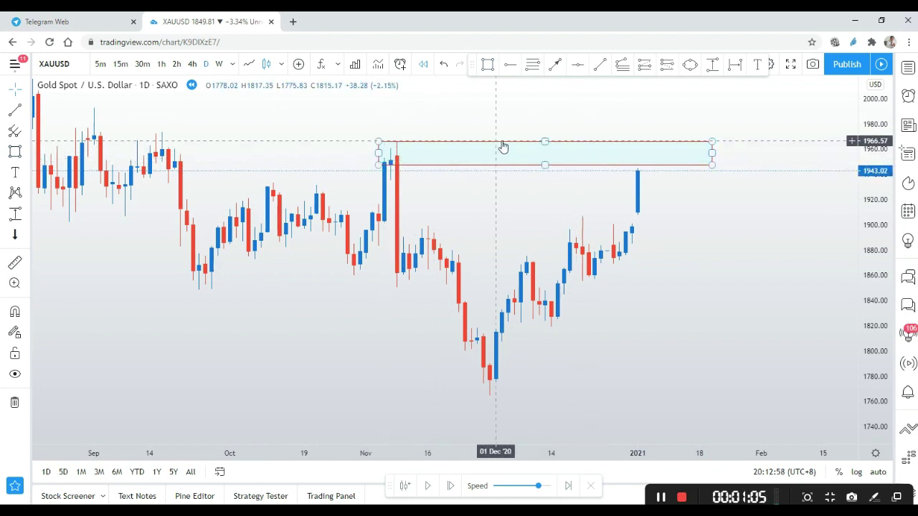
left_click(736, 232)
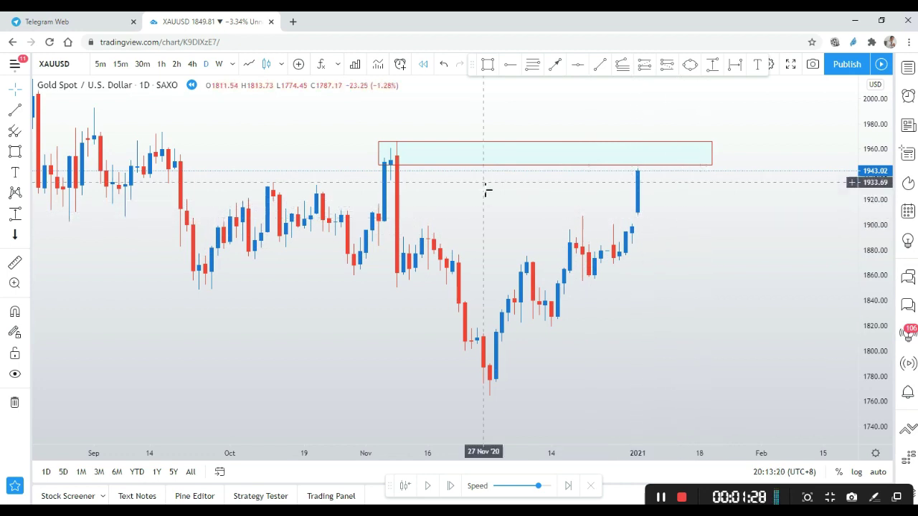
left_click(385, 156)
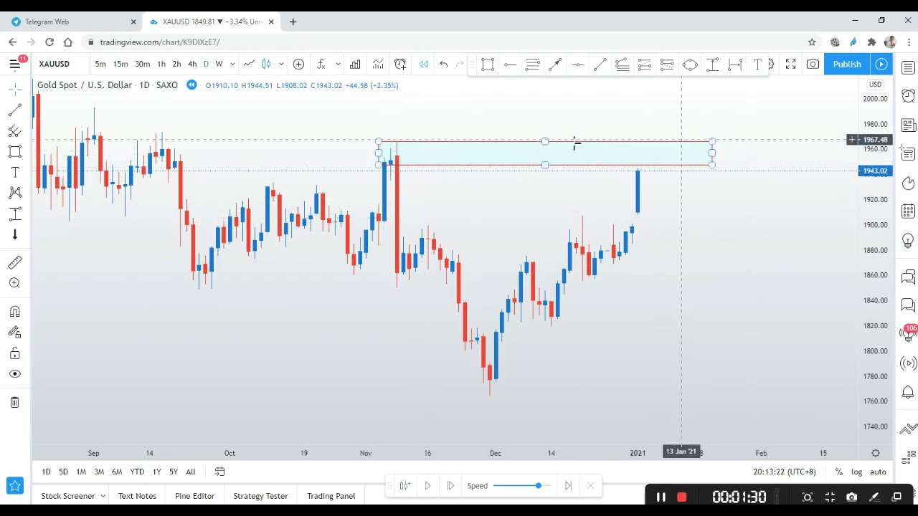
left_click(736, 168)
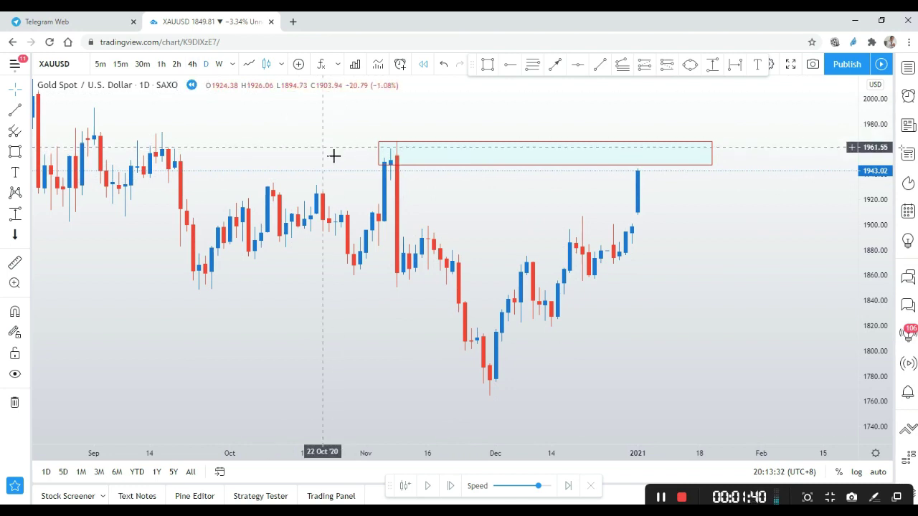
Step: Switch the gold chart from the daily to the 4-hour timeframe
left_click(193, 66)
scroll(473, 173, "down", 4)
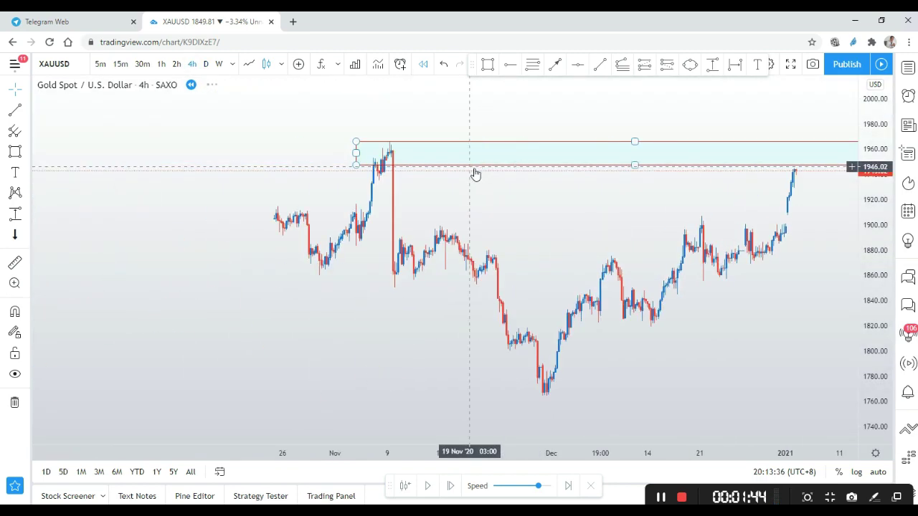
left_click_drag(886, 395, 886, 301)
left_click_drag(625, 176, 627, 273)
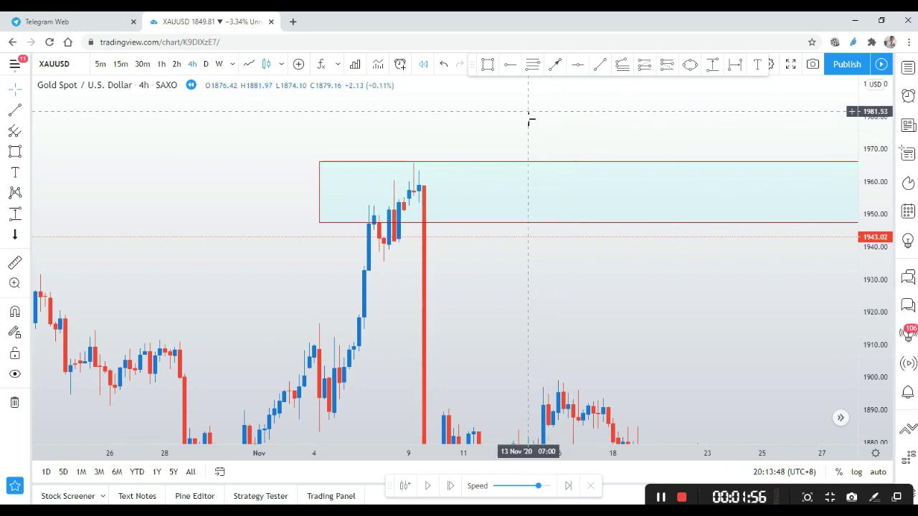
Step: Draw a smaller rectangle inside the zone at the peak, about 1957 to 1963.5, from 7 Nov to 13 Nov '20
left_click(494, 66)
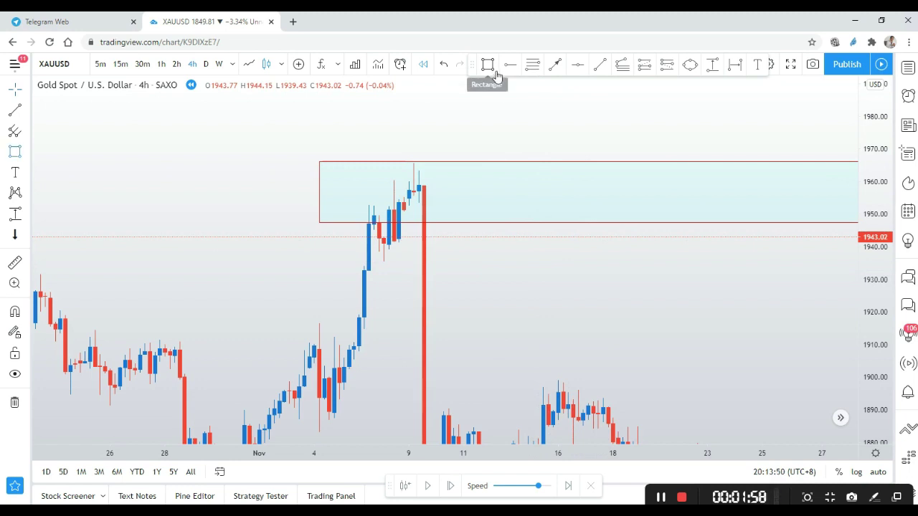
left_click(404, 192)
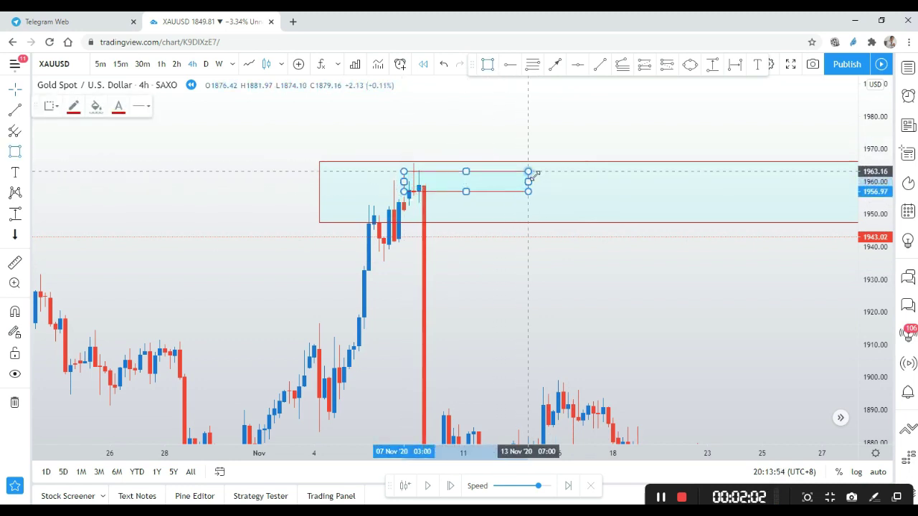
left_click(533, 170)
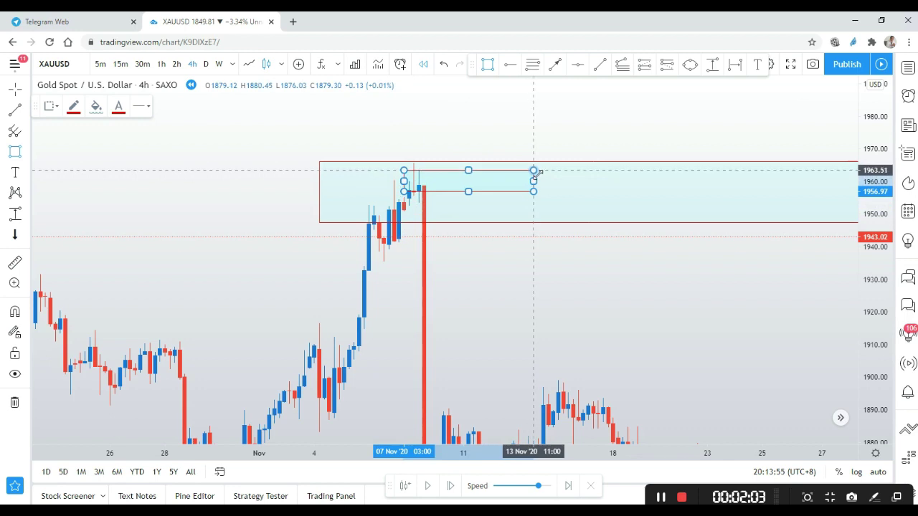
Step: Set the smaller rectangle's border and text colours to blue
left_click(75, 107)
left_click(149, 143)
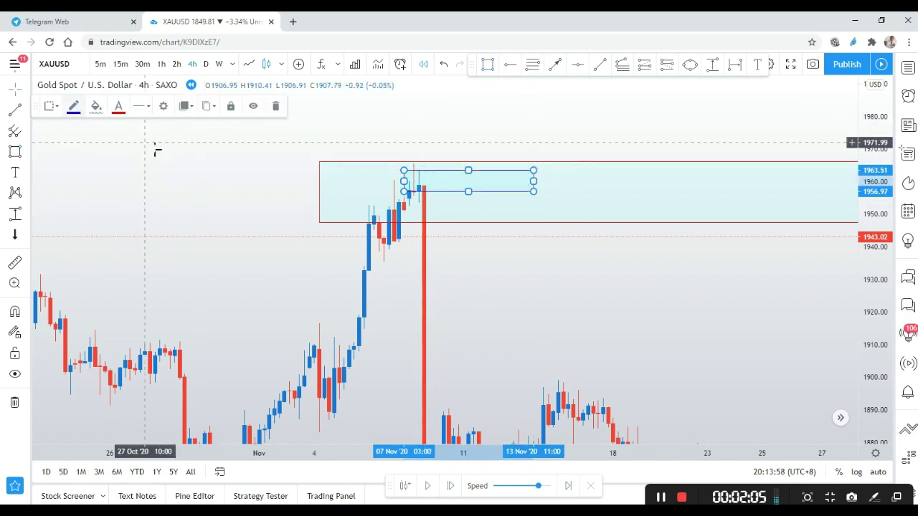
left_click(119, 109)
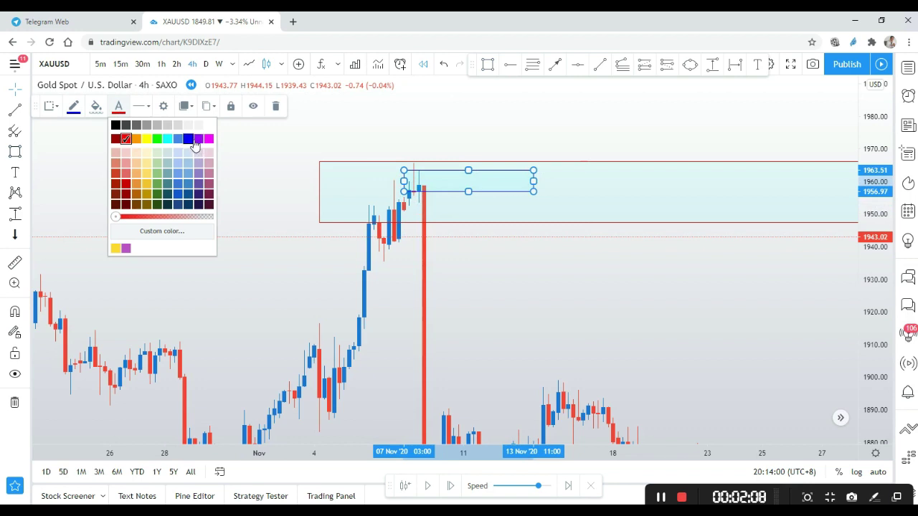
left_click(190, 140)
Step: Change the fill colour of the larger daily zone rectangle to orange
left_click(331, 174)
left_click(97, 107)
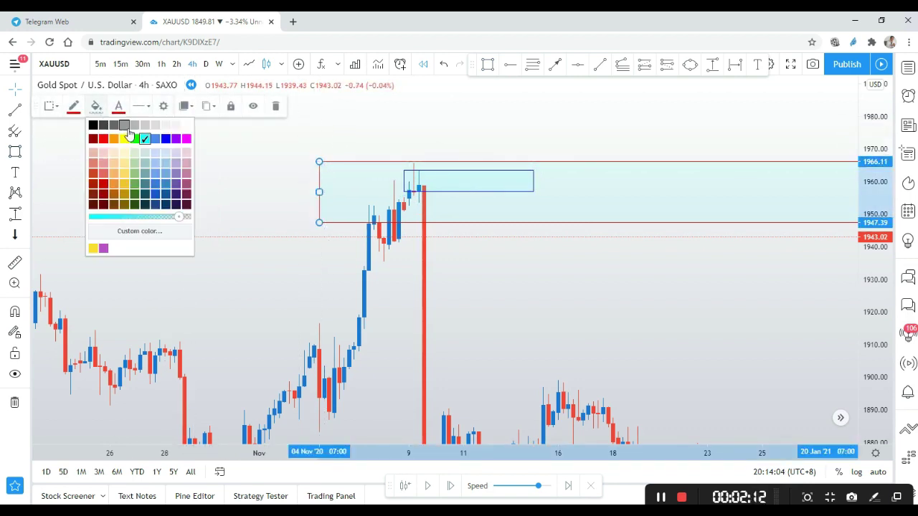
left_click(113, 140)
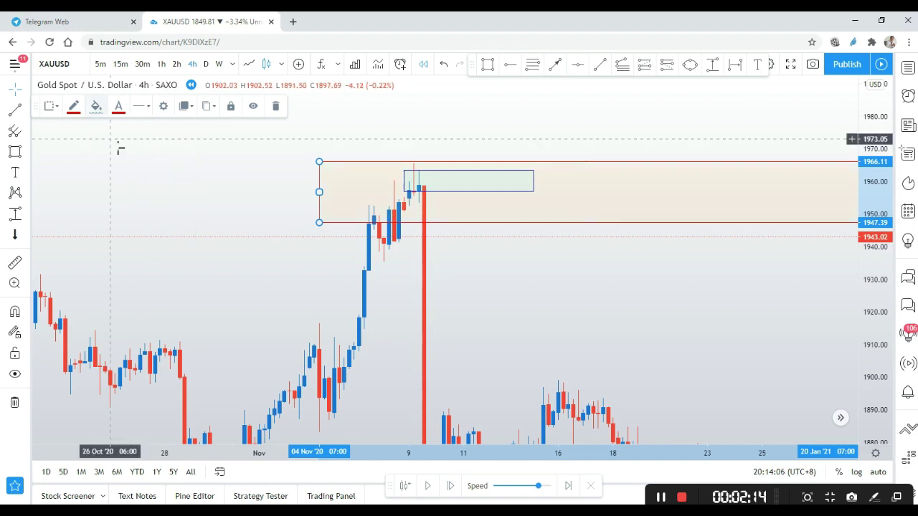
Step: Change the fill colour of the smaller inner rectangle to purple and deselect it
left_click(411, 180)
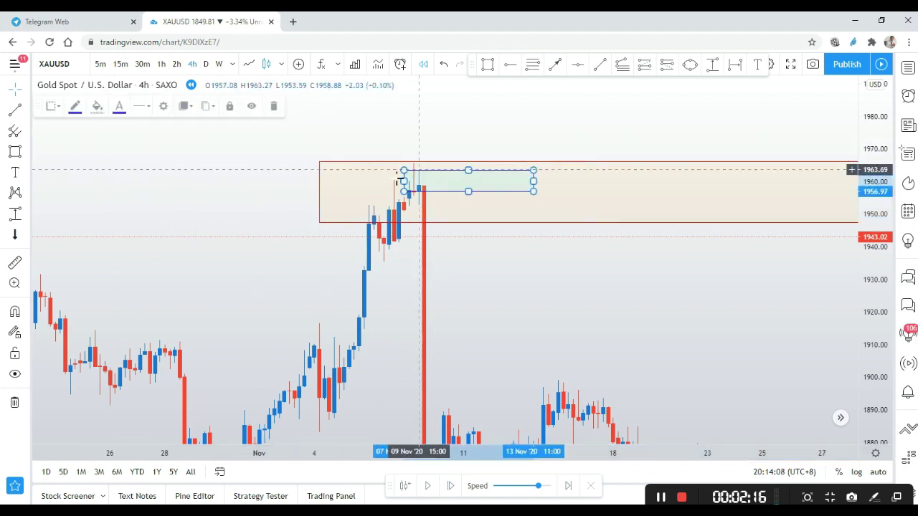
left_click(97, 107)
left_click(176, 140)
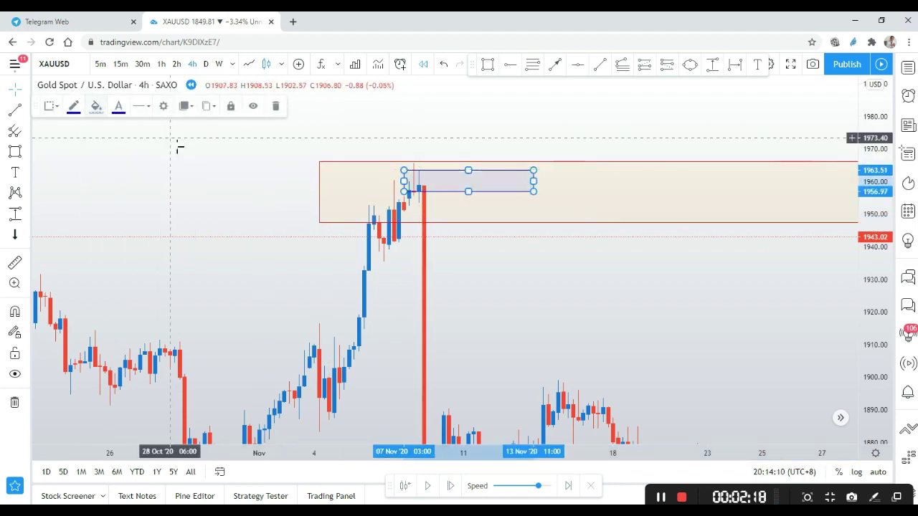
left_click(293, 150)
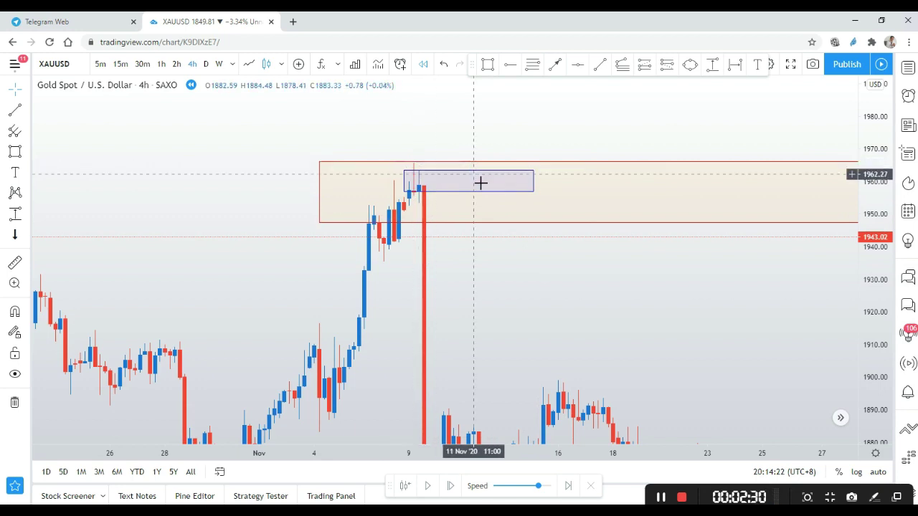
Step: Lower the smaller rectangle's upper edge to 1963.14 to match the candle wick at the peak
scroll(668, 263, "up", 3)
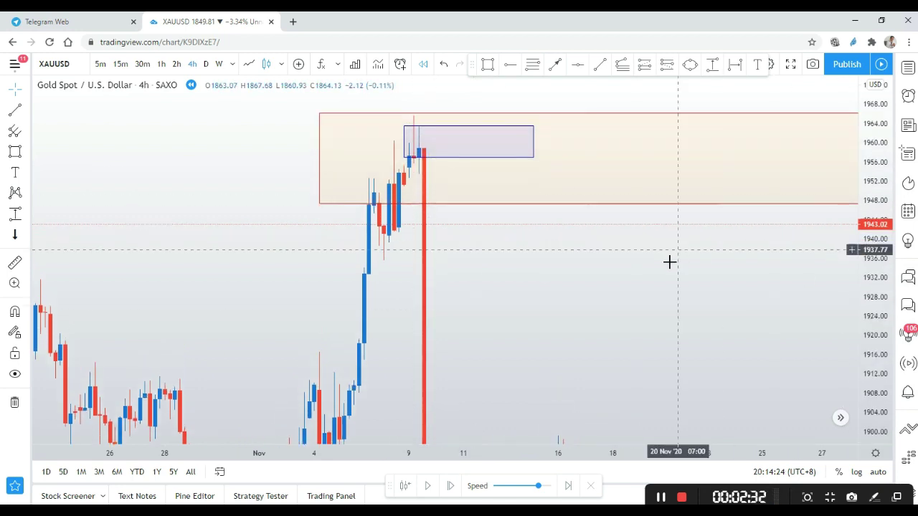
left_click_drag(690, 332, 689, 332)
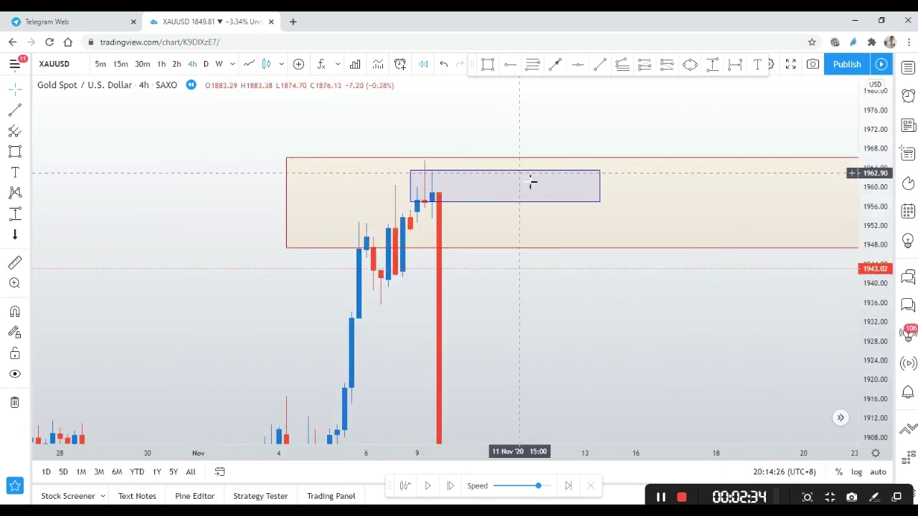
left_click_drag(505, 171, 522, 182)
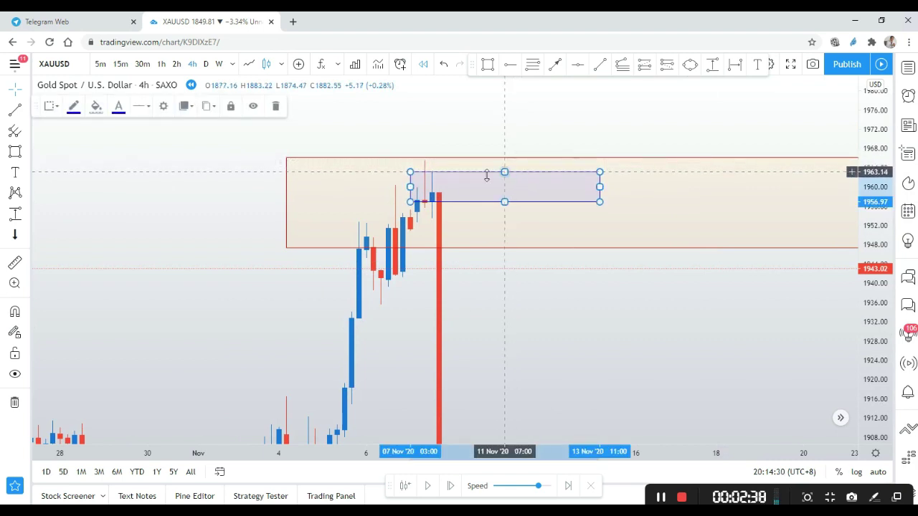
left_click(571, 310)
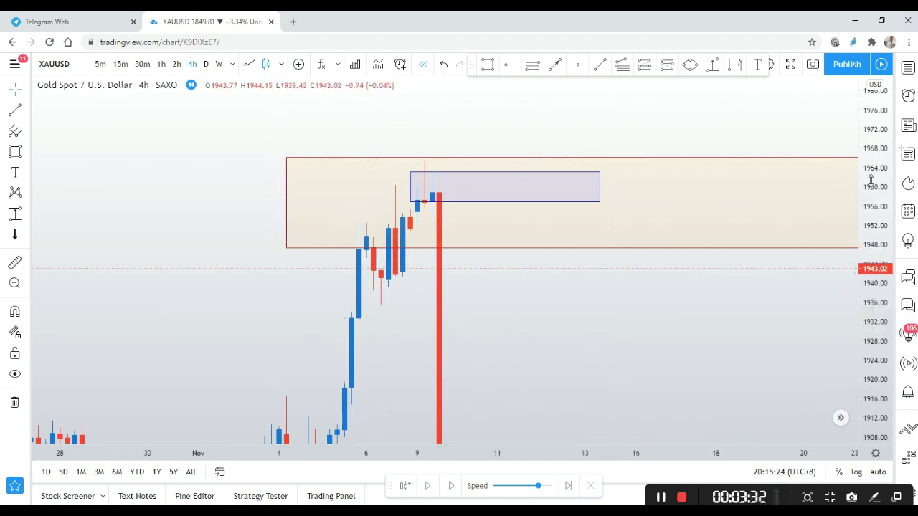
Step: Extend the smaller rectangle's right edge past the latest candles to about 12 Jan '21, keeping its price range
left_click_drag(880, 178, 799, 250)
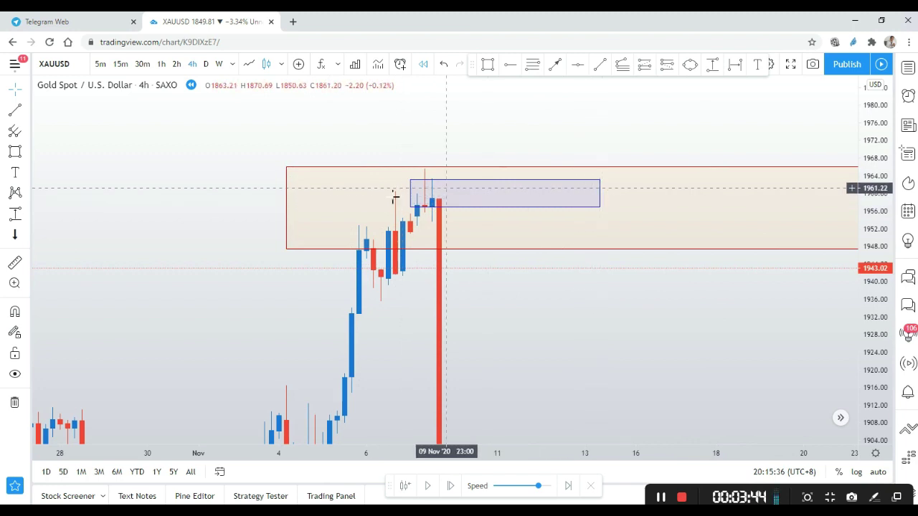
left_click(569, 208)
left_click(573, 210)
left_click_drag(599, 193, 775, 193)
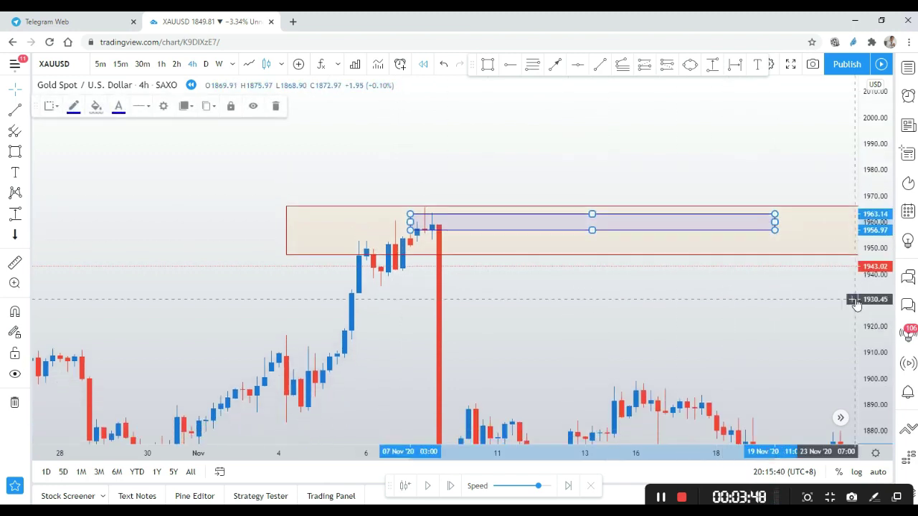
scroll(816, 308, "down", 3)
left_click_drag(815, 308, 489, 261)
left_click_drag(489, 181, 827, 180)
scroll(660, 282, "down", 3)
left_click_drag(660, 282, 342, 280)
left_click_drag(492, 195, 807, 192)
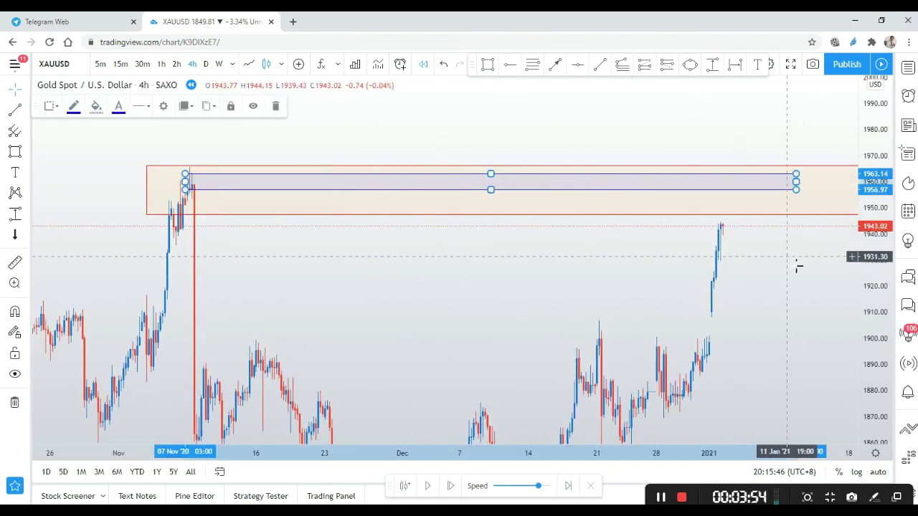
scroll(785, 277, "up", 2)
left_click(779, 282)
Step: Lengthen the smaller rectangle slightly further, moving its right edge to about 13 Jan '21
scroll(761, 280, "up", 2)
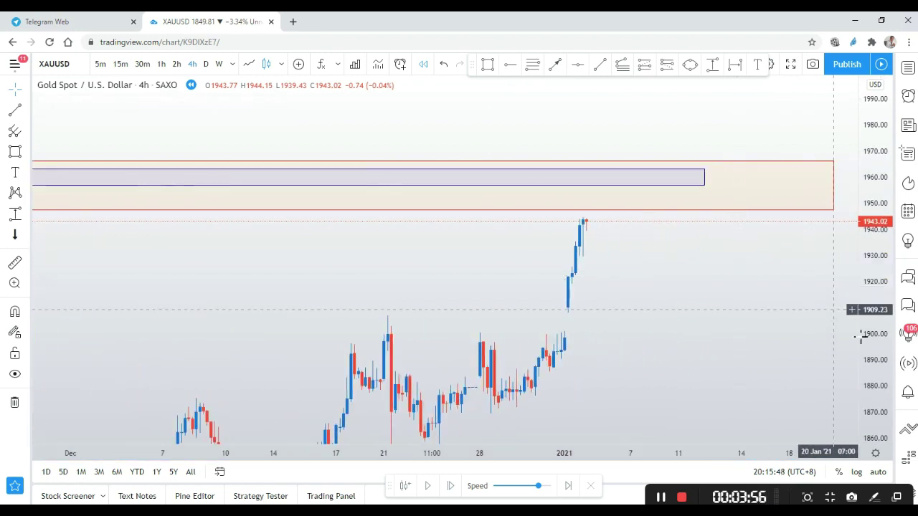
left_click_drag(871, 355, 735, 287)
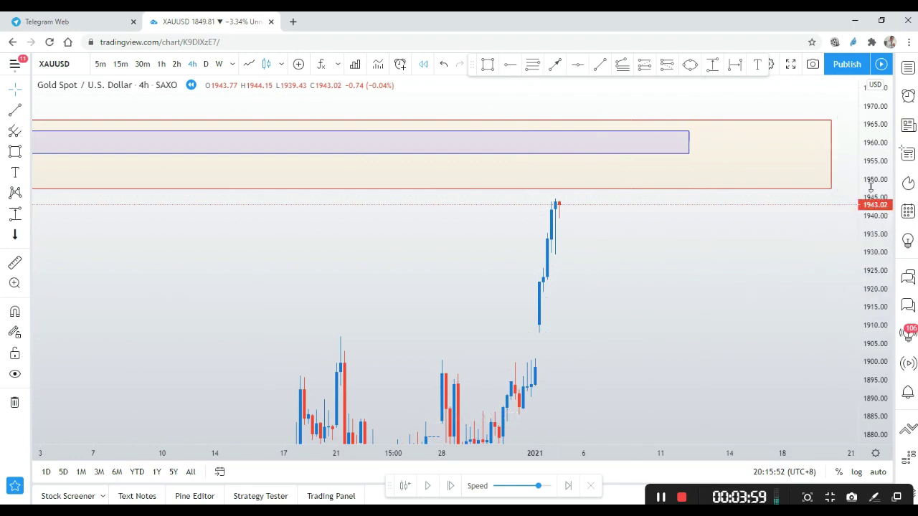
left_click_drag(696, 142, 713, 142)
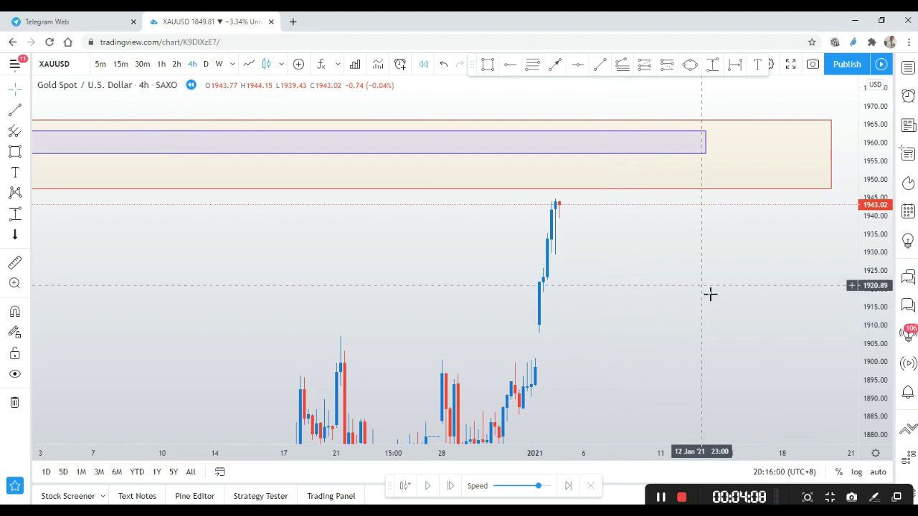
scroll(707, 292, "down", 2)
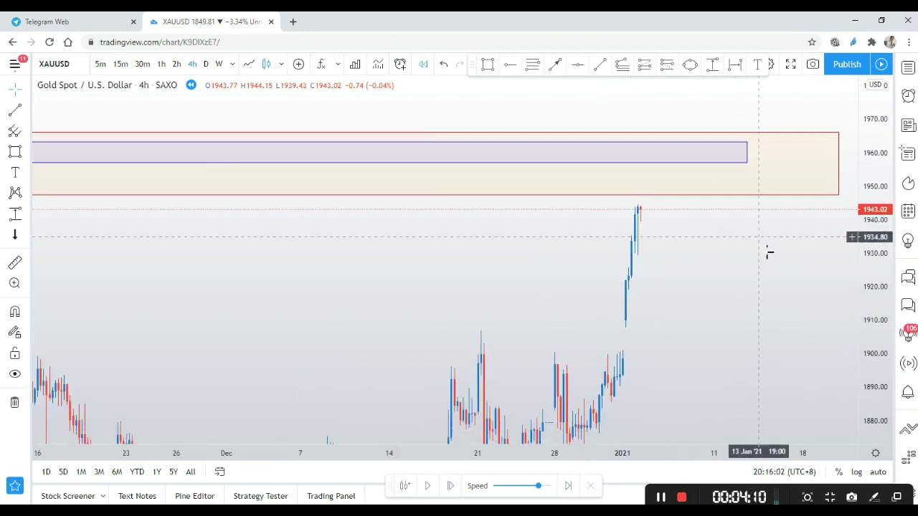
scroll(734, 279, "down", 2)
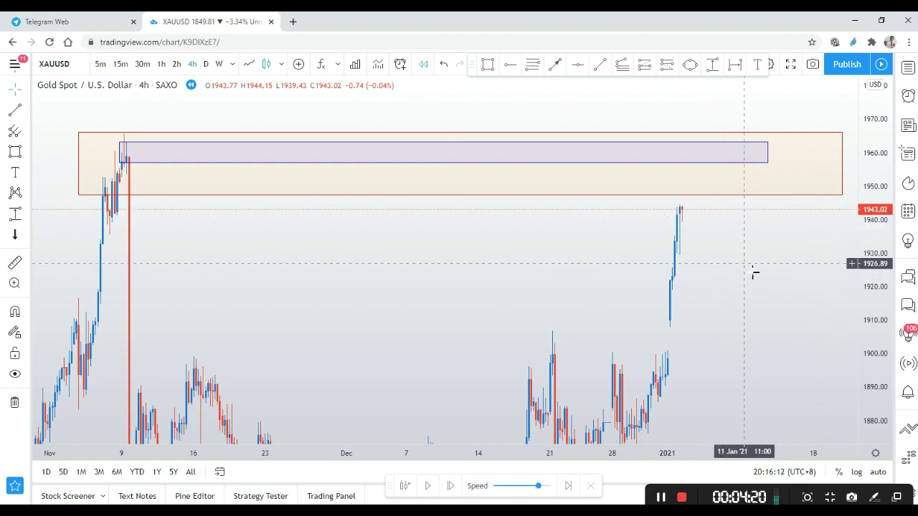
Step: Play the bar replay forward until the 4-hour candles reach the smaller purple rectangle, and pause it there
scroll(755, 273, "up", 1)
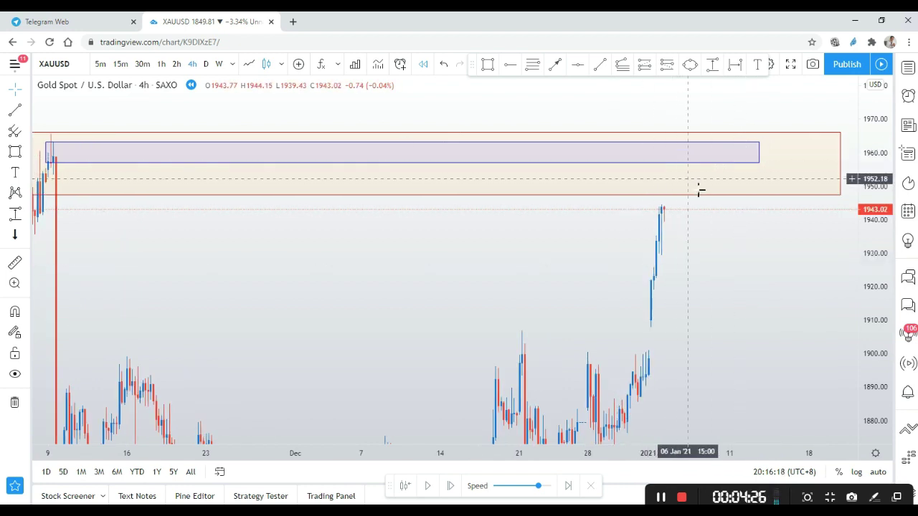
left_click_drag(859, 185, 858, 210)
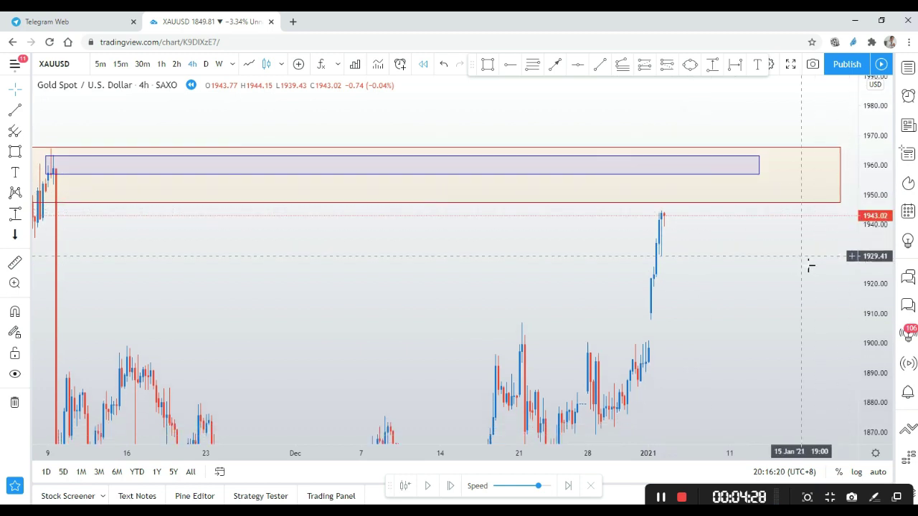
scroll(800, 267, "up", 1)
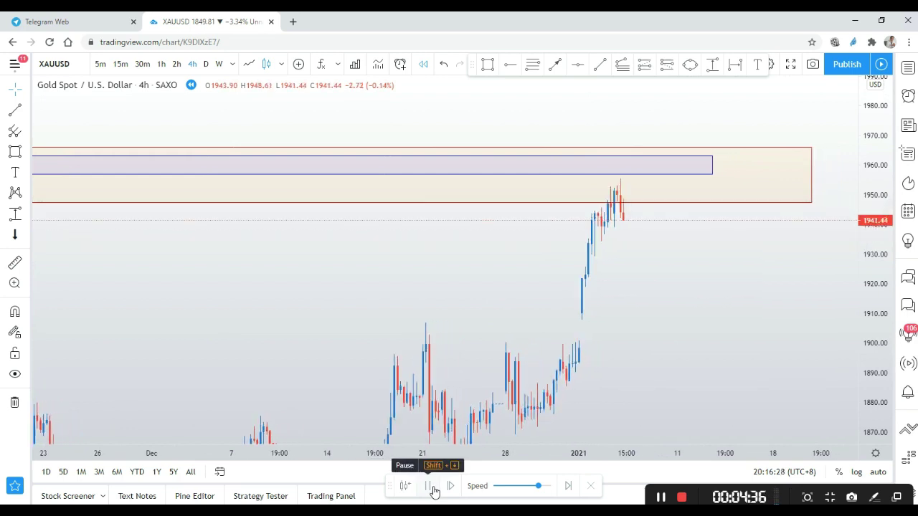
left_click(433, 489)
Step: Draw a trend line along the rising January highs, from about 1943 on 4 Jan '21 to about 1960.47 on 6 Jan '21
scroll(645, 319, "up", 2)
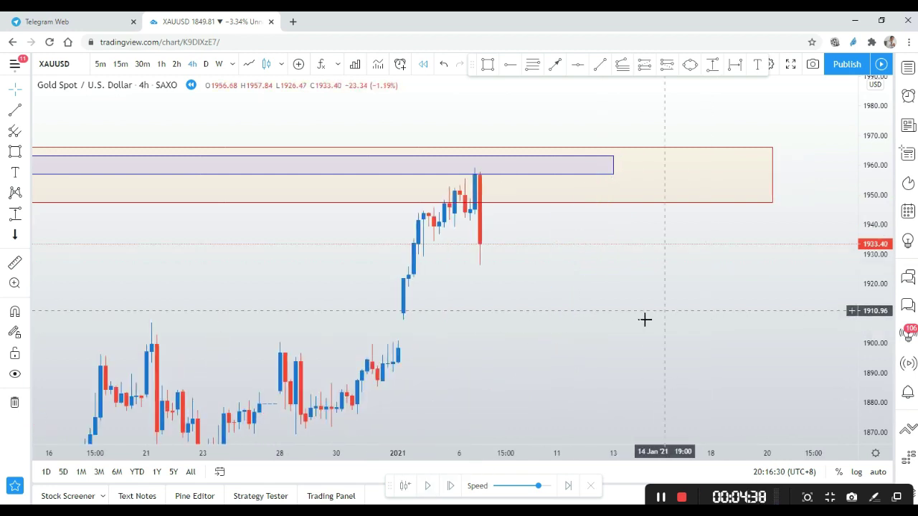
scroll(645, 319, "up", 3)
scroll(658, 270, "up", 2)
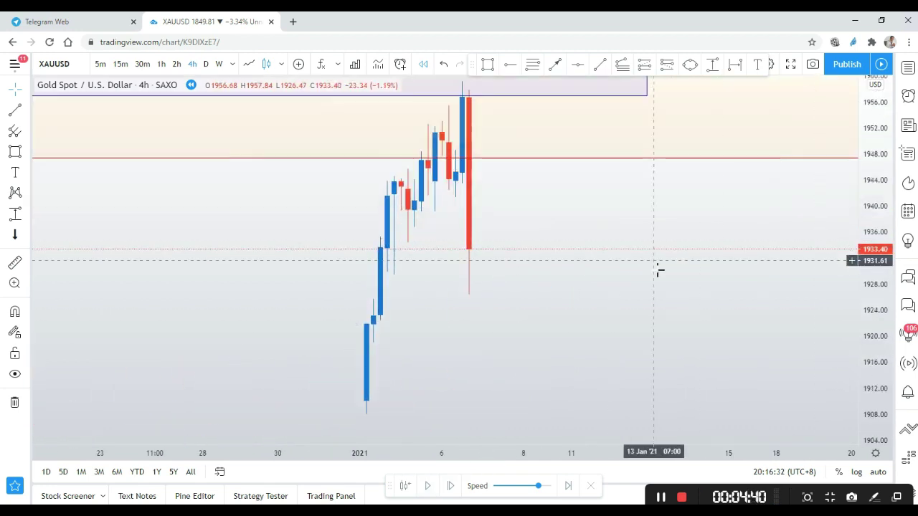
left_click_drag(659, 270, 648, 373)
scroll(549, 313, "up", 2)
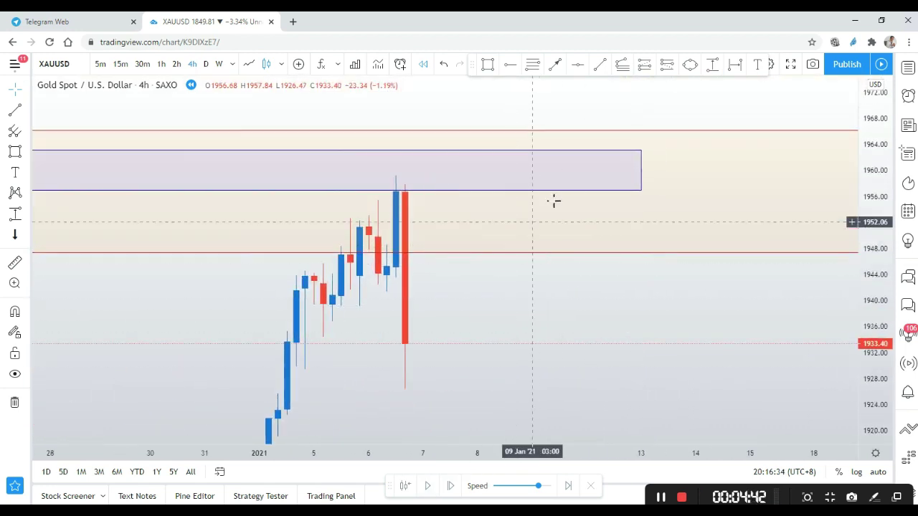
left_click(602, 66)
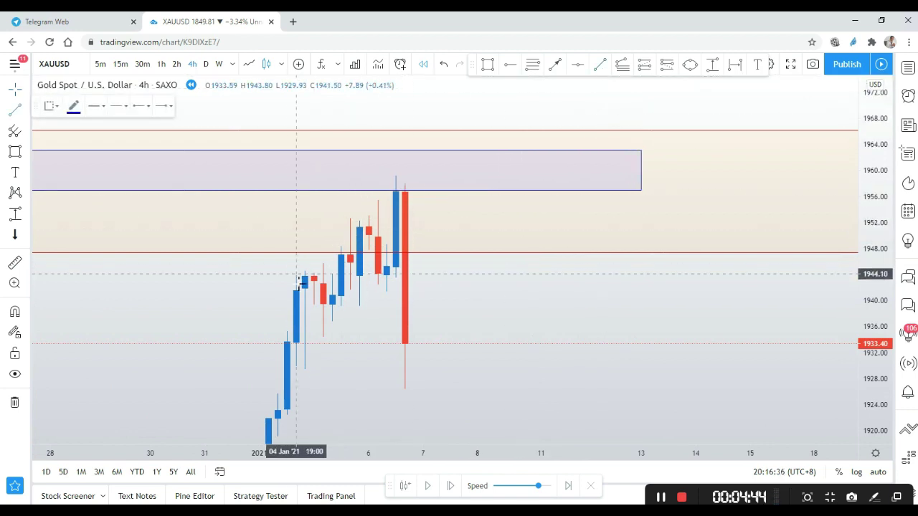
left_click(287, 279)
left_click(404, 169)
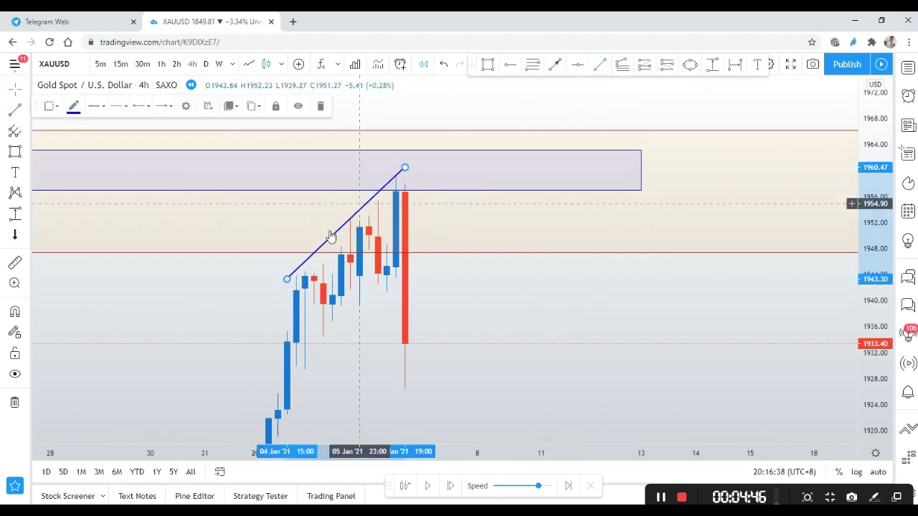
left_click(505, 294)
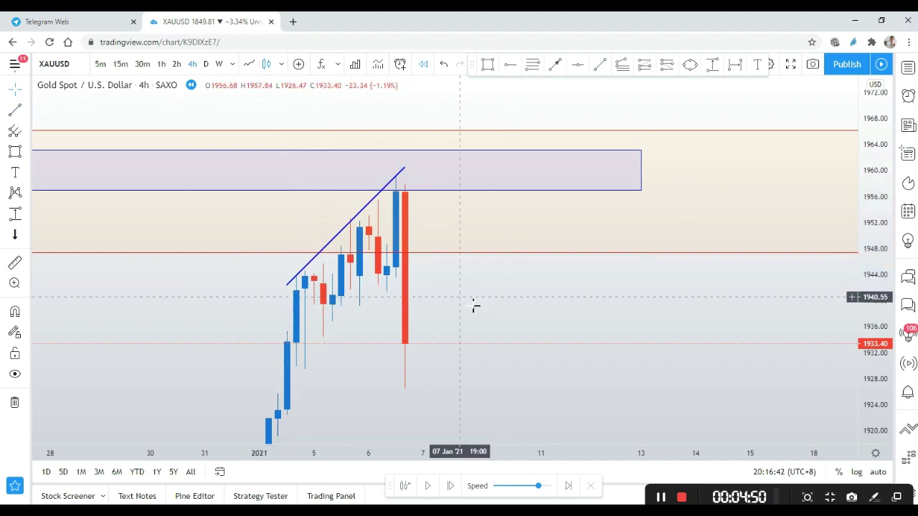
Step: Draw a rectangle over the candles just below the early-January gap, from 31 Dec '20 to 11 Jan '21 between about 1900.78 and 1893.25
left_click_drag(508, 317, 618, 314)
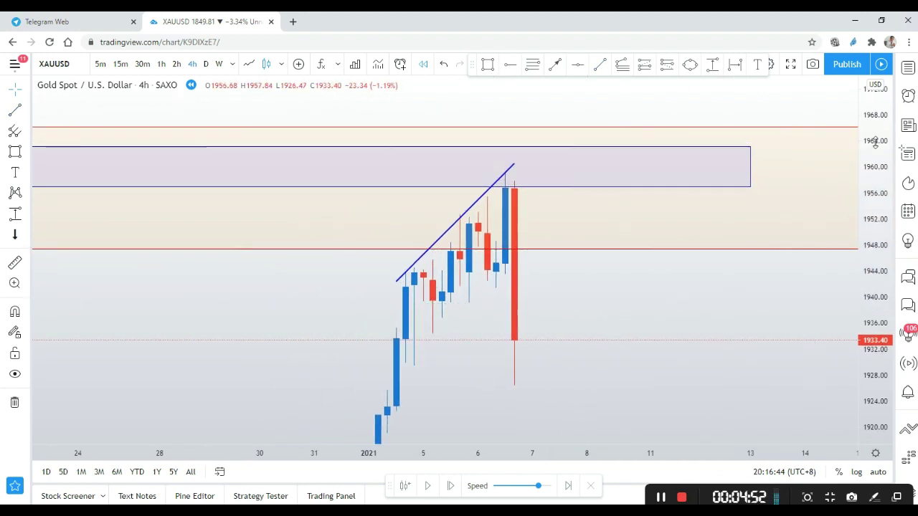
left_click_drag(875, 144, 876, 172)
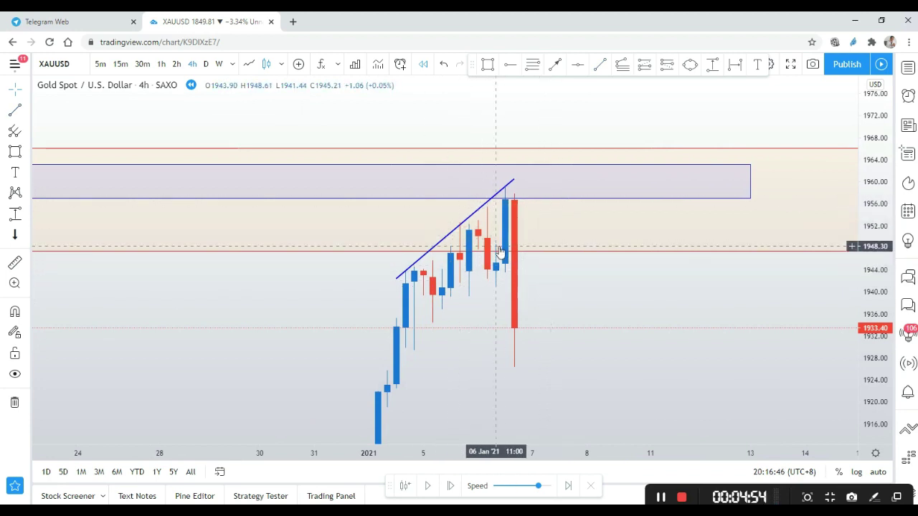
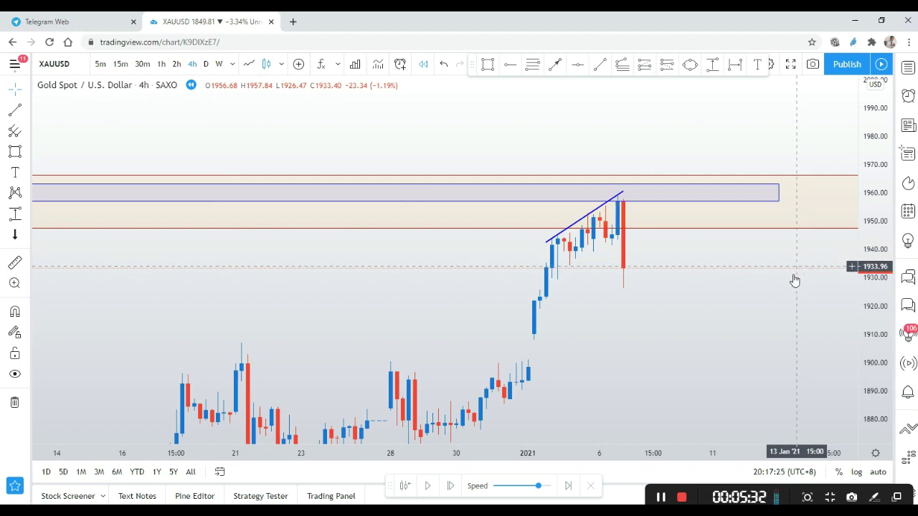
left_click(491, 70)
mouse_move(513, 369)
left_mouse_down()
mouse_move(672, 389)
mouse_move(728, 385)
left_mouse_up()
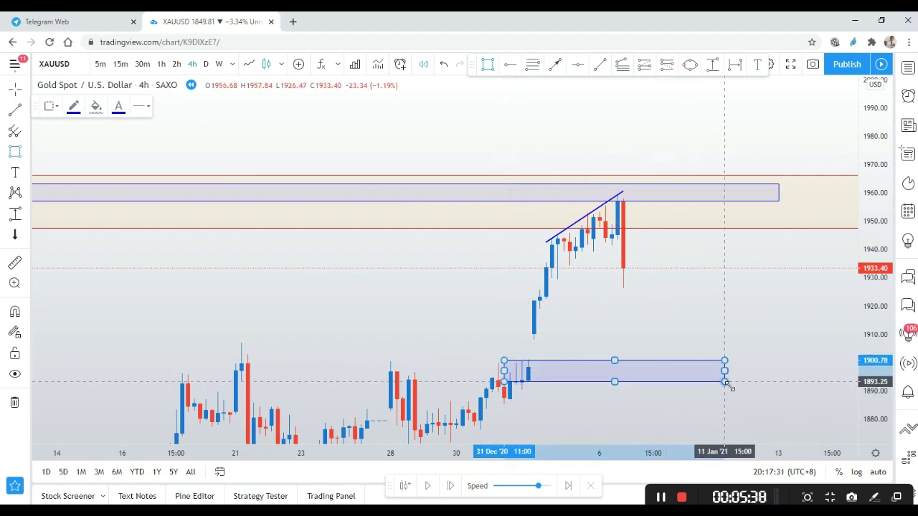
left_click(757, 361)
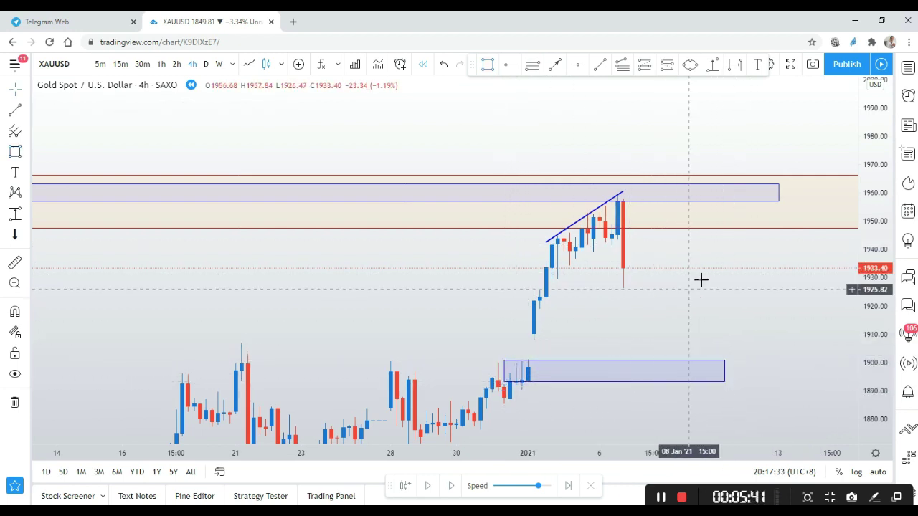
Step: Switch the chart to the daily timeframe and examine the January candles between the upper zones and the lower rectangle
scroll(707, 289, "right", 3)
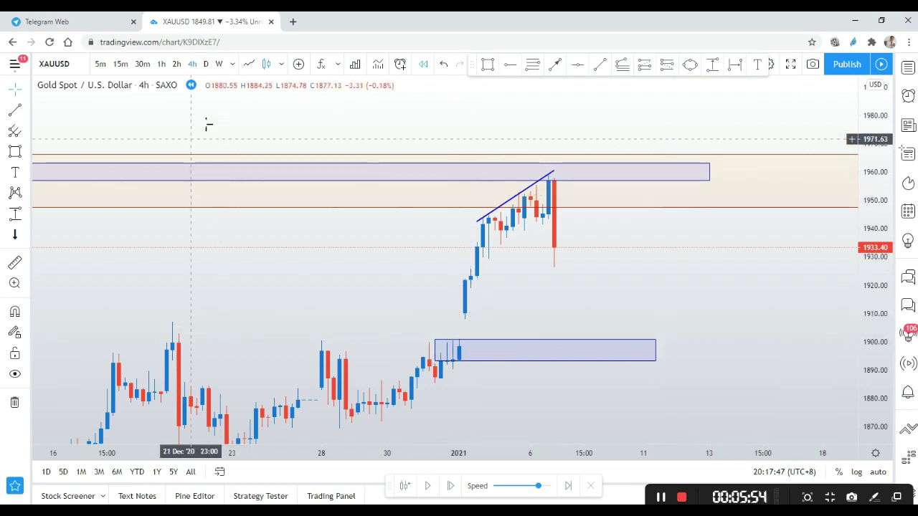
left_click(206, 64)
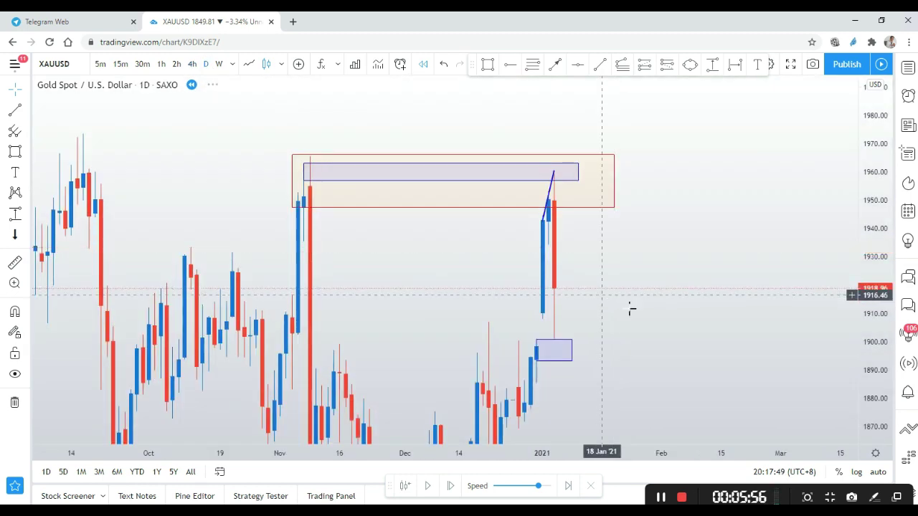
scroll(622, 309, "up", 5)
scroll(621, 324, "up", 2)
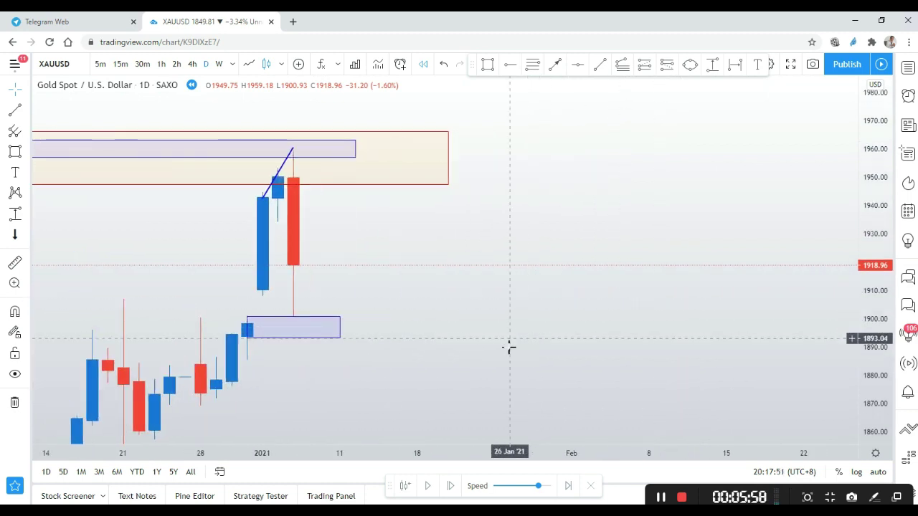
left_click_drag(509, 347, 580, 338)
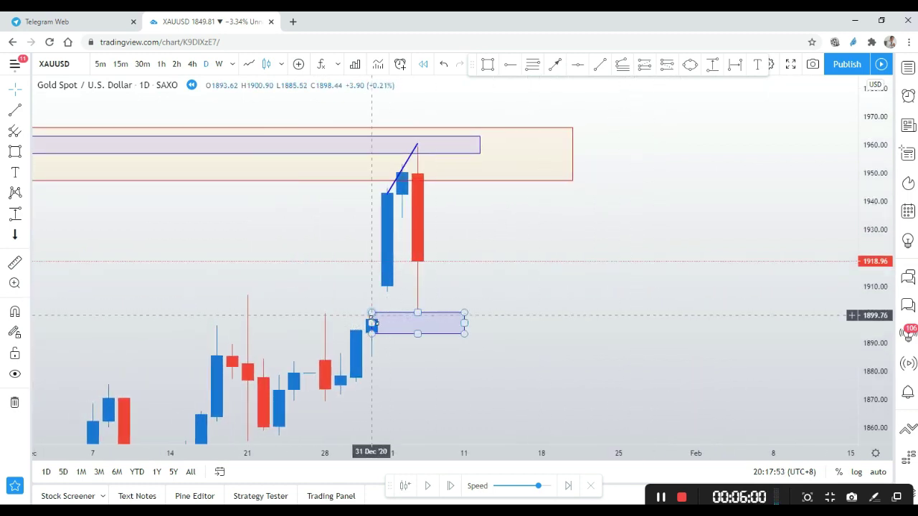
scroll(516, 352, "right", 3)
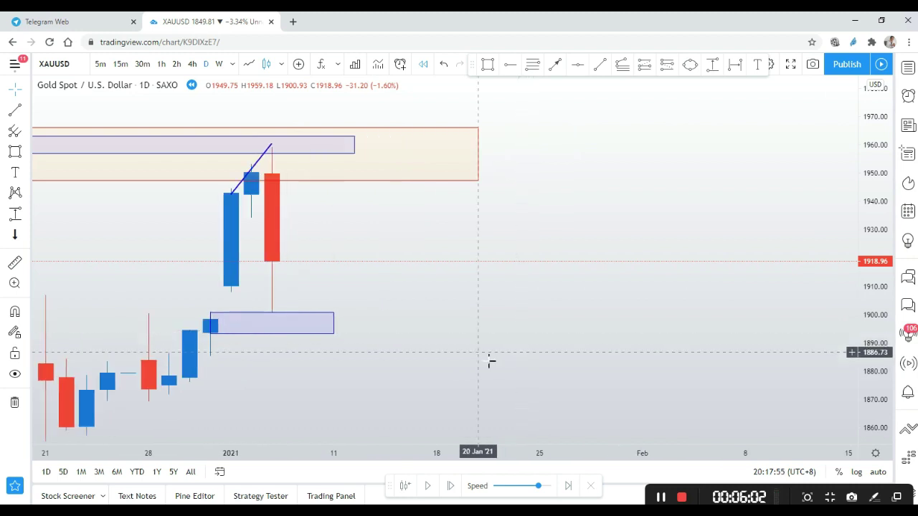
scroll(479, 337, "left", 4)
scroll(466, 311, "up", 1)
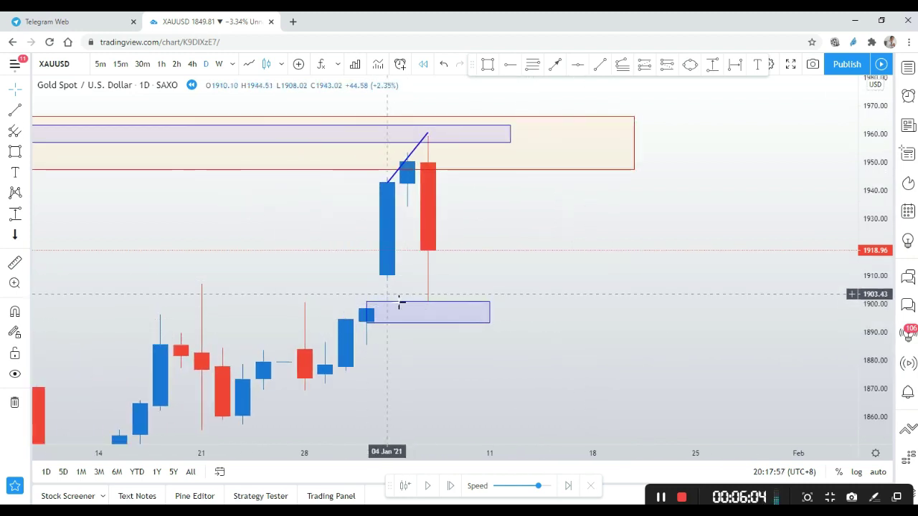
scroll(556, 316, "left", 2)
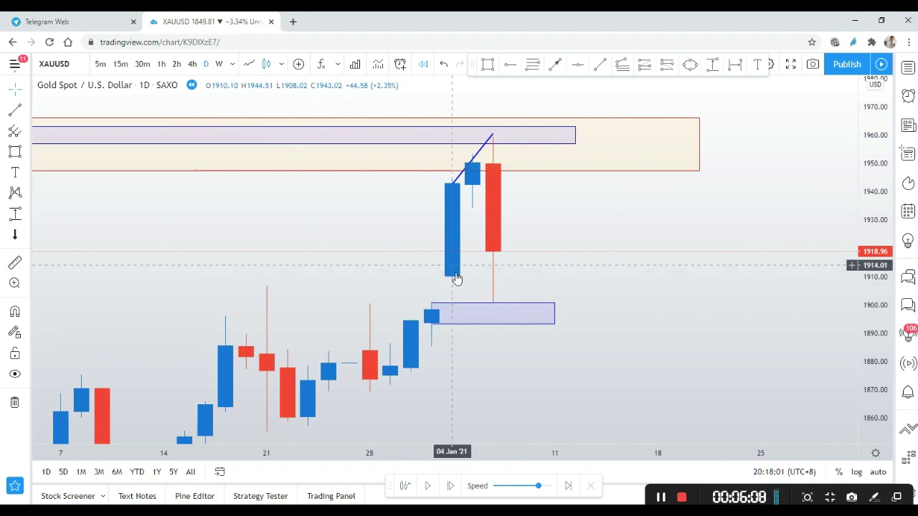
scroll(645, 324, "right", 3)
scroll(676, 324, "left", 3)
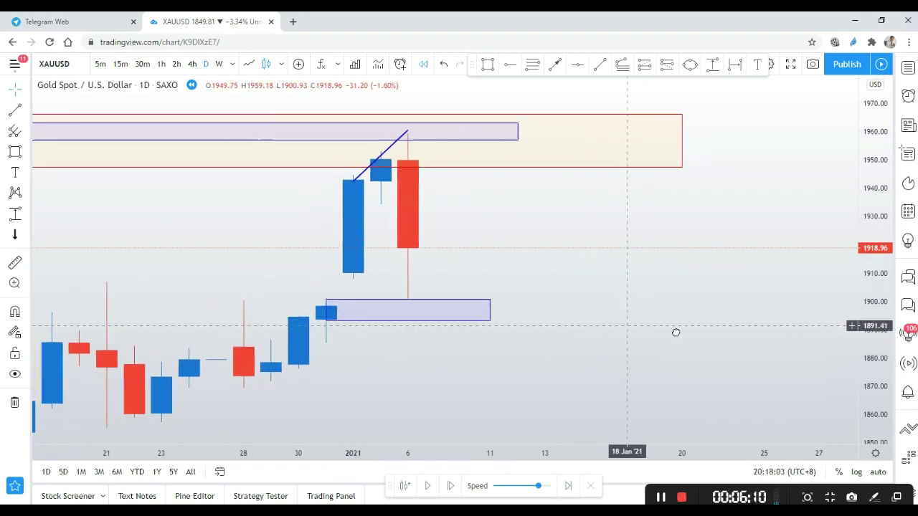
scroll(677, 324, "left", 2)
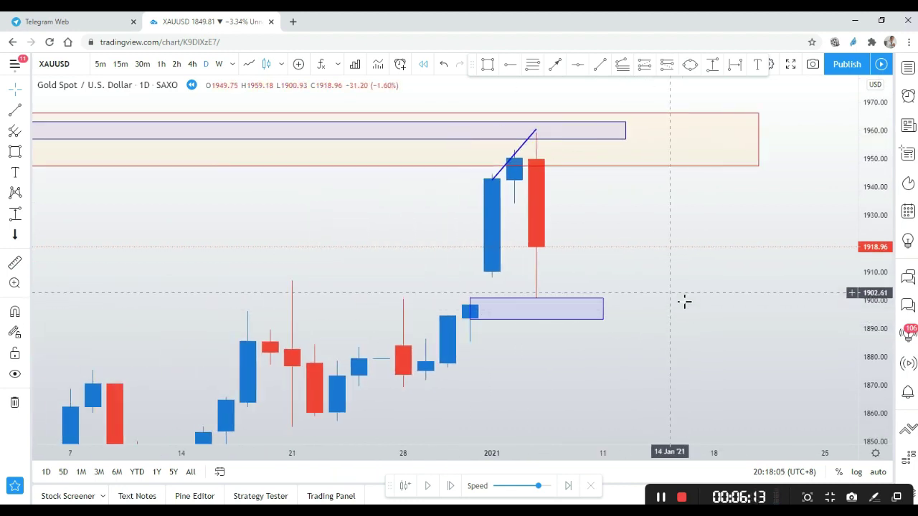
Step: Advance the replay to the most recent daily bar and review the price action around the upper and lower zones
scroll(683, 302, "down", 5)
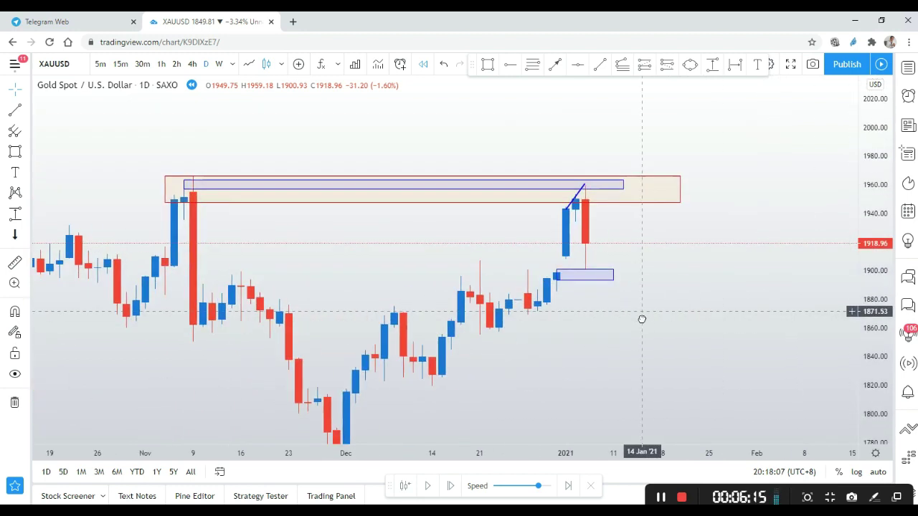
scroll(642, 319, "right", 1)
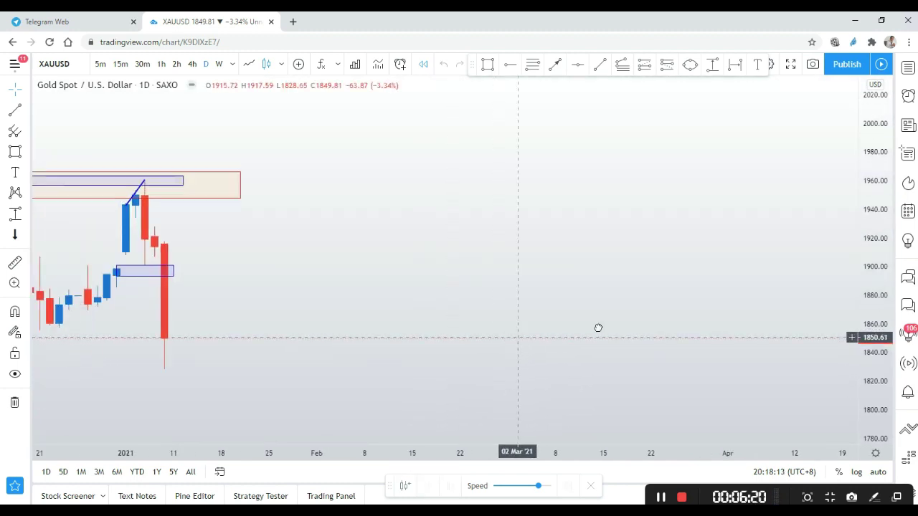
scroll(546, 309, "up", 2)
scroll(660, 300, "up", 3)
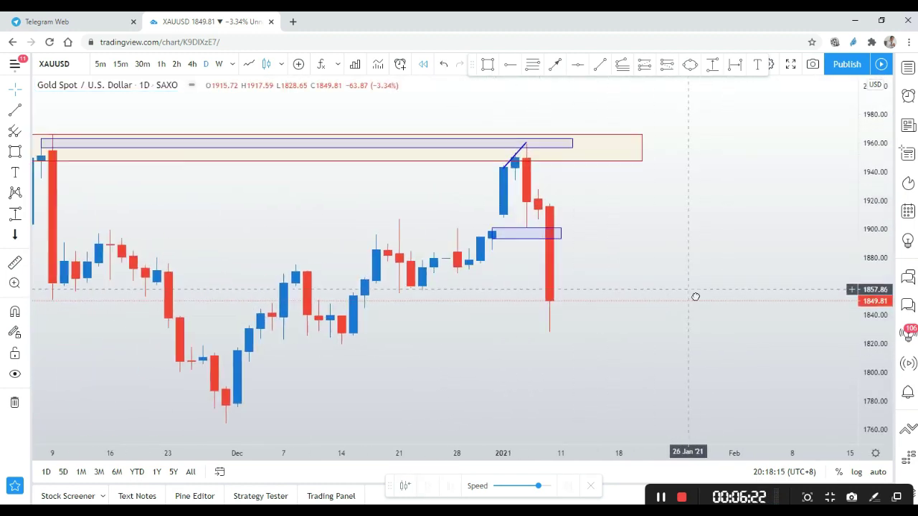
scroll(794, 254, "down", 4)
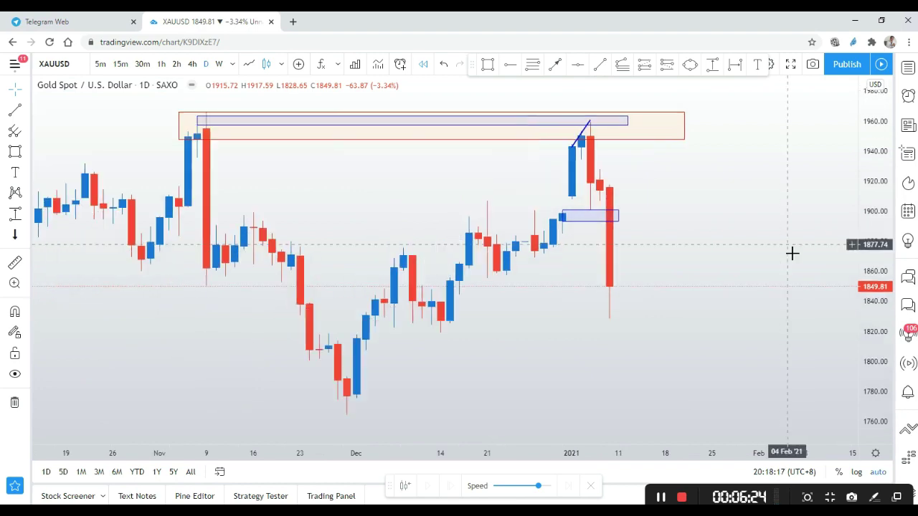
left_click_drag(807, 237, 742, 261)
scroll(732, 266, "up", 2)
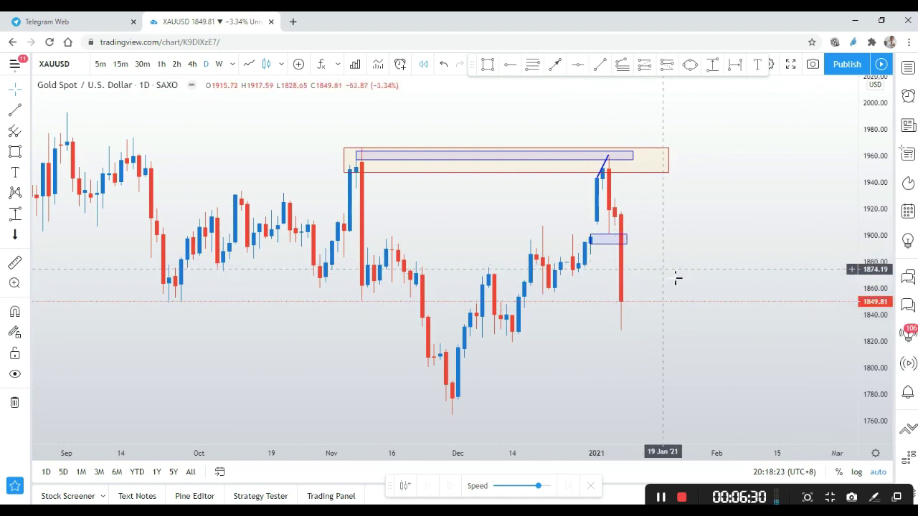
scroll(678, 278, "up", 1)
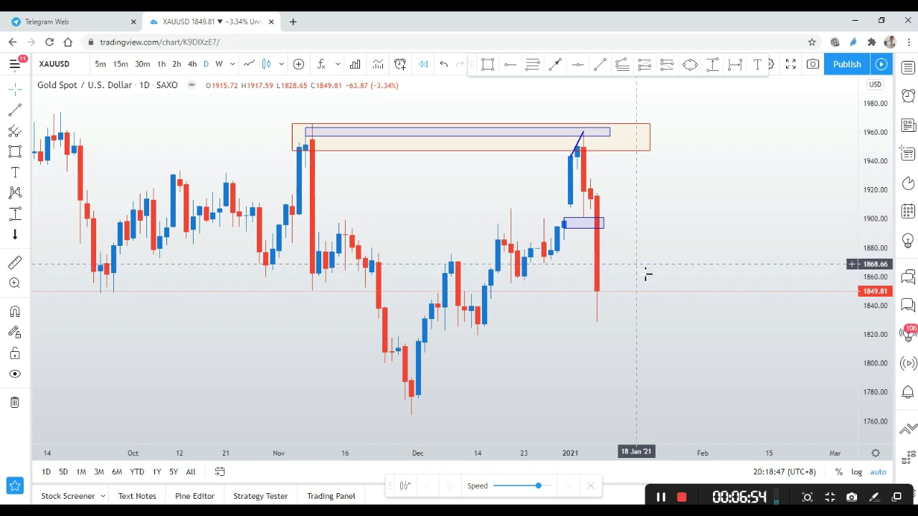
Step: Place a short position beside the zones with entry 1957.01, stop 1963.12 and target 1900.64 at the lower rectangle's upper edge
scroll(644, 277, "up", 3)
left_click_drag(631, 272, 673, 332)
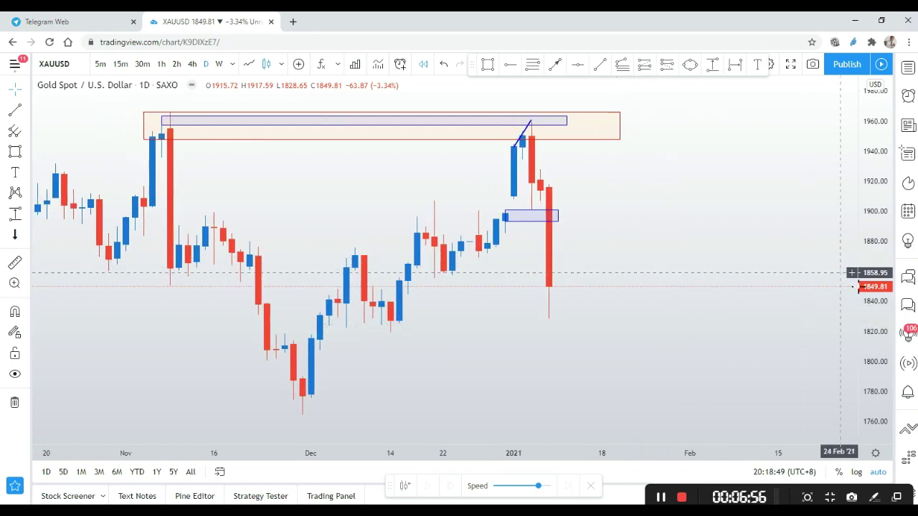
mouse_move(884, 312)
left_mouse_down()
mouse_move(884, 287)
mouse_move(884, 320)
left_mouse_up()
scroll(719, 262, "up", 2)
left_click(666, 63)
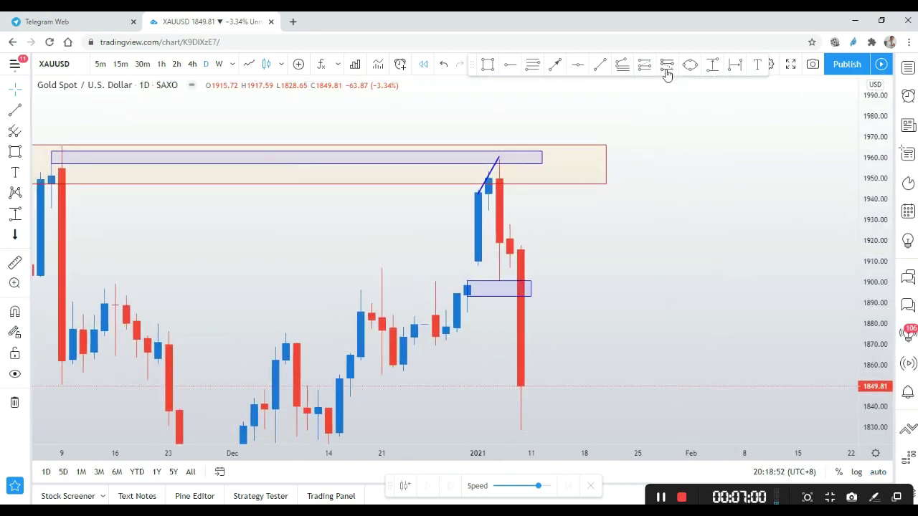
left_click(654, 172)
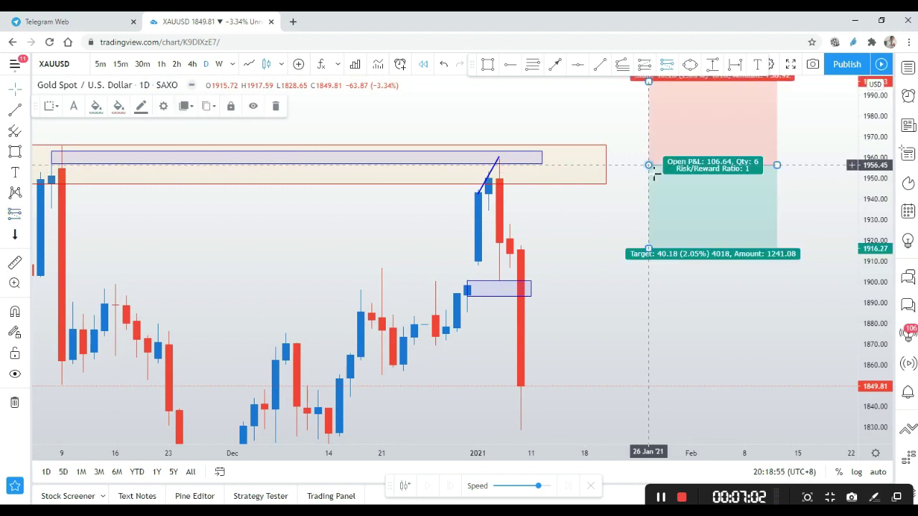
left_click_drag(652, 84, 654, 161)
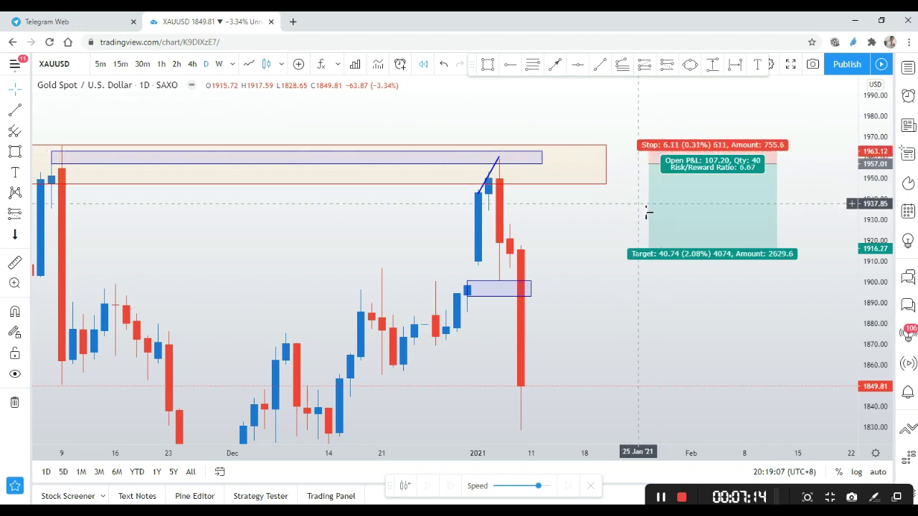
left_click_drag(653, 254, 666, 290)
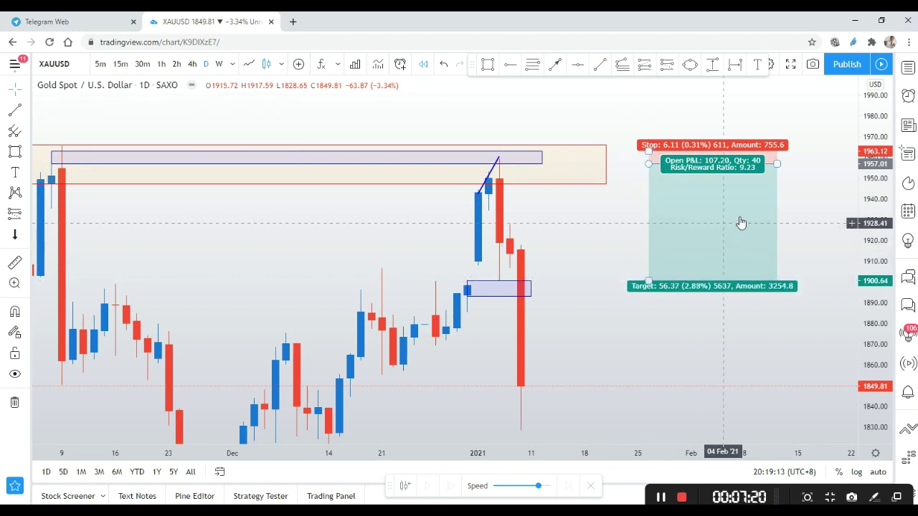
left_click(792, 230)
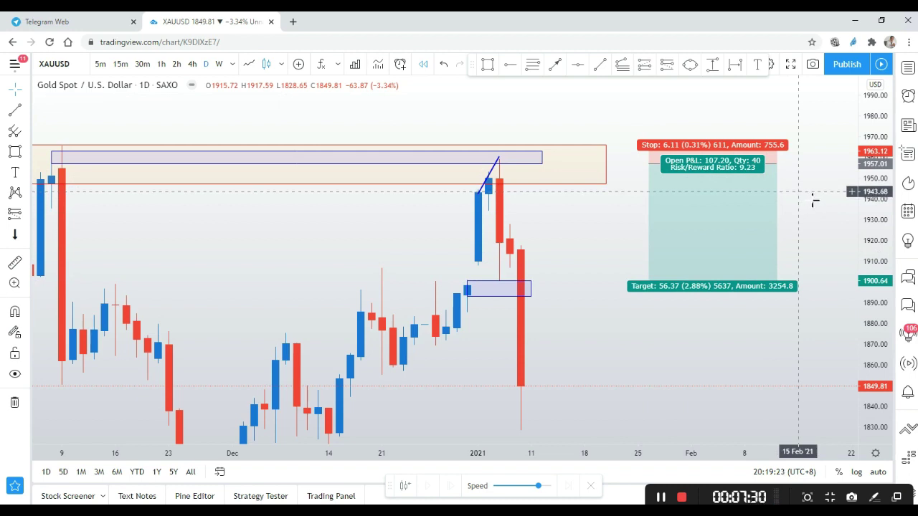
Step: Set the short position's target to 1900.36, near the lower rectangle's upper edge
mouse_move(650, 284)
left_mouse_down()
mouse_move(621, 420)
mouse_move(631, 418)
mouse_move(652, 283)
mouse_move(656, 290)
left_mouse_up()
left_click(610, 318)
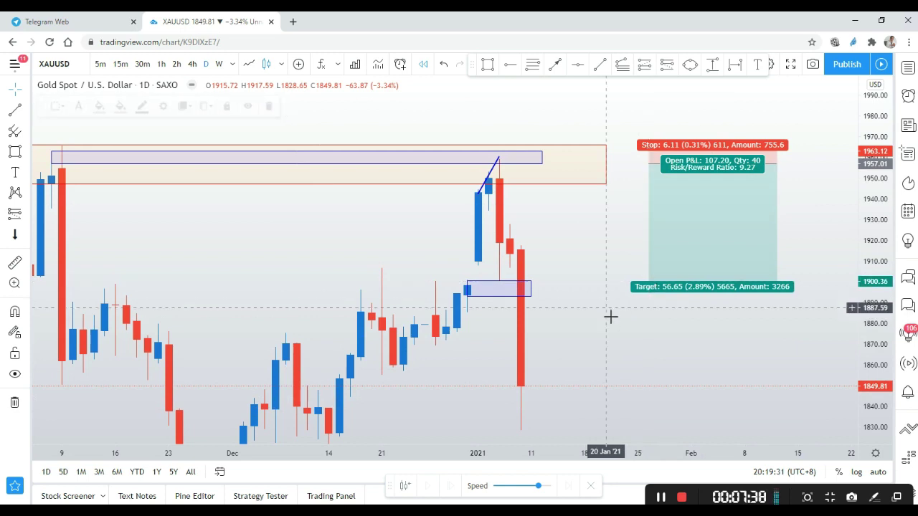
scroll(609, 317, "up", 3)
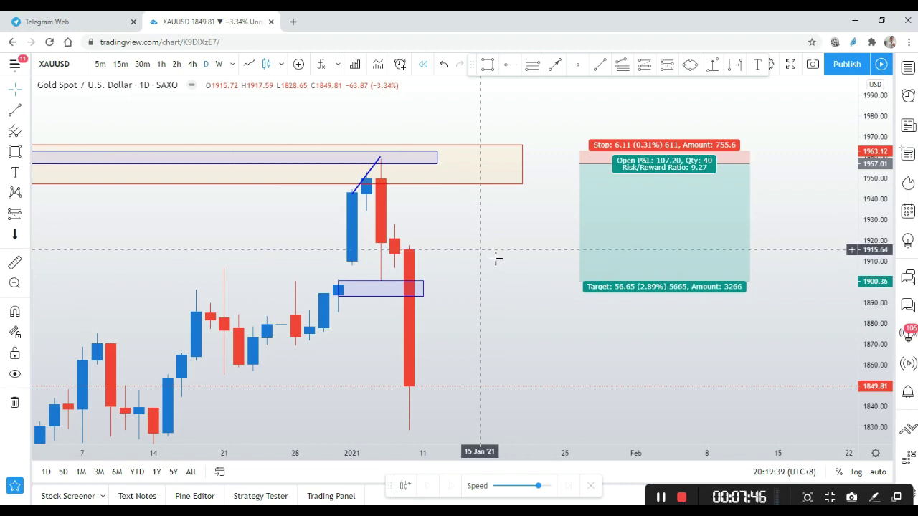
scroll(502, 257, "down", 3)
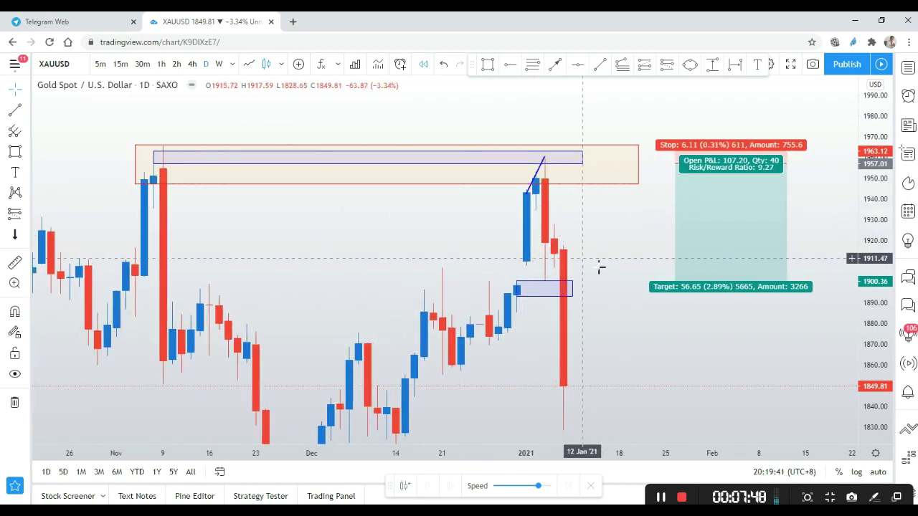
Step: Switch the chart to the 4-hour timeframe and examine the January drop from the upper supply zones to the lower rectangle
left_click(193, 64)
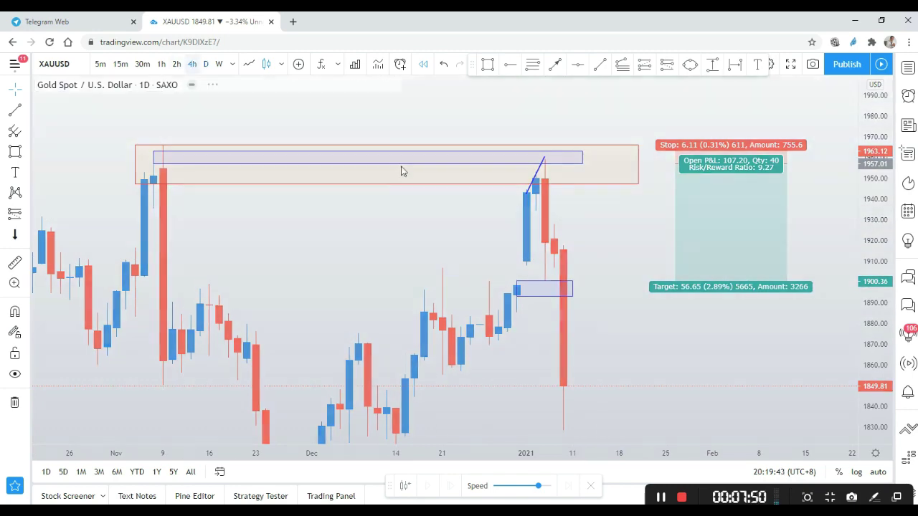
scroll(574, 230, "down", 4)
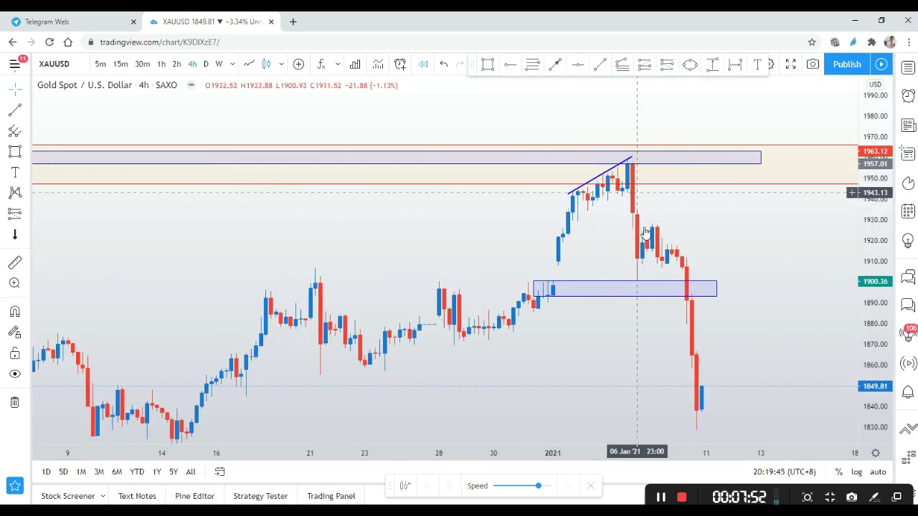
scroll(744, 242, "down", 2)
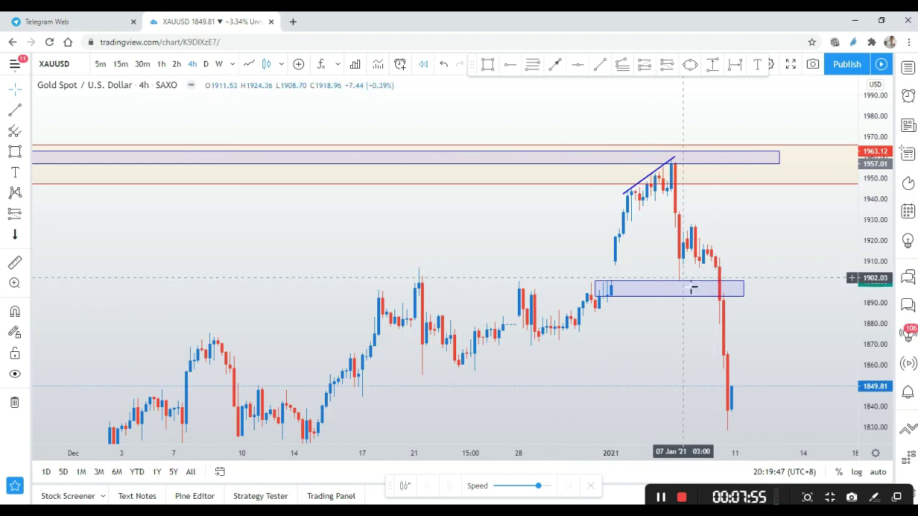
scroll(664, 339, "left", 1)
scroll(664, 338, "left", 2)
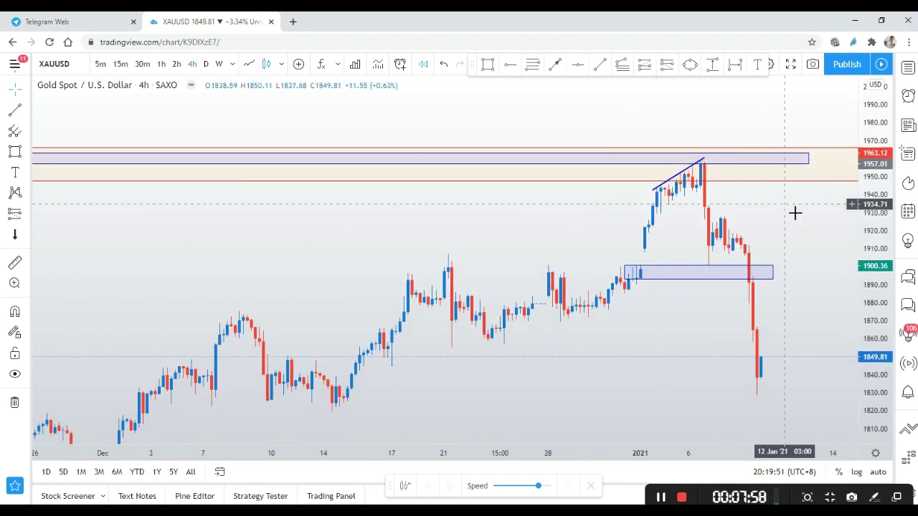
scroll(795, 213, "down", 2)
scroll(795, 213, "left", 2)
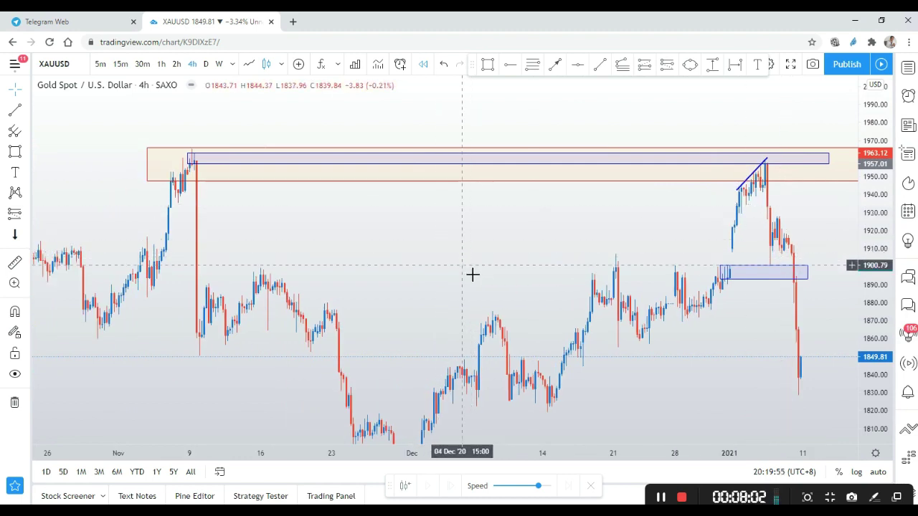
Step: Switch back to the daily timeframe and examine the November candles that form the outer and inner supply zones
left_click(206, 65)
scroll(558, 246, "up", 5)
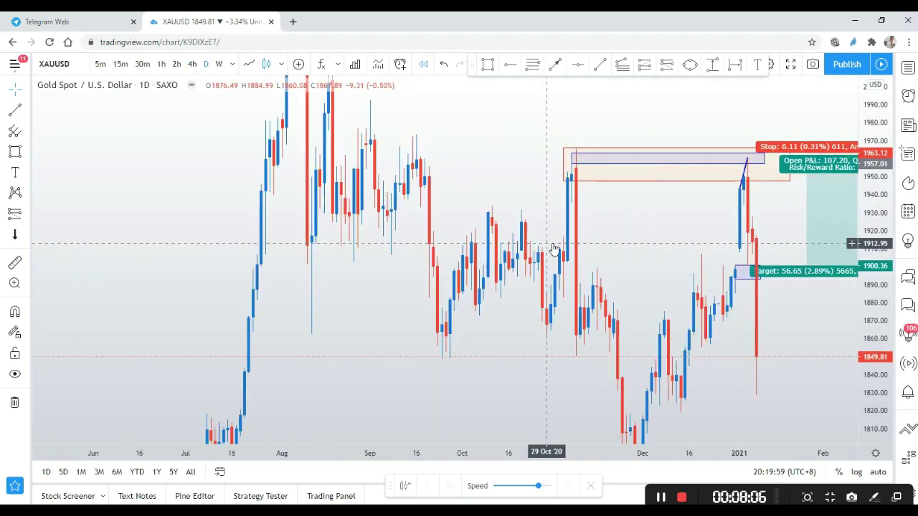
left_click(307, 170)
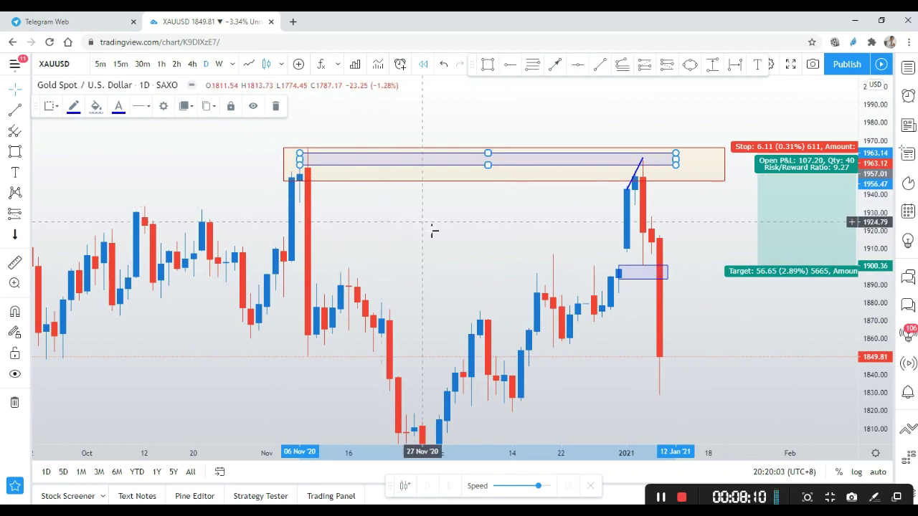
left_click(492, 238)
scroll(452, 215, "left", 3)
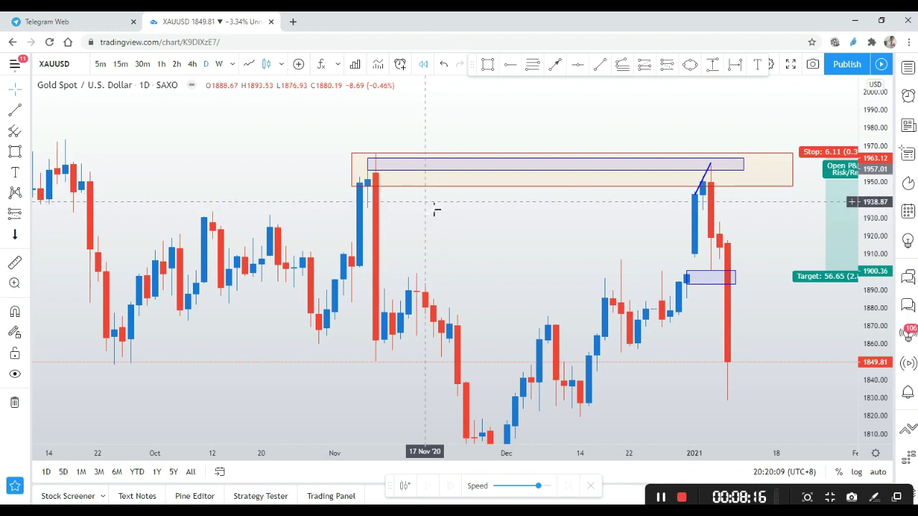
left_click(419, 187)
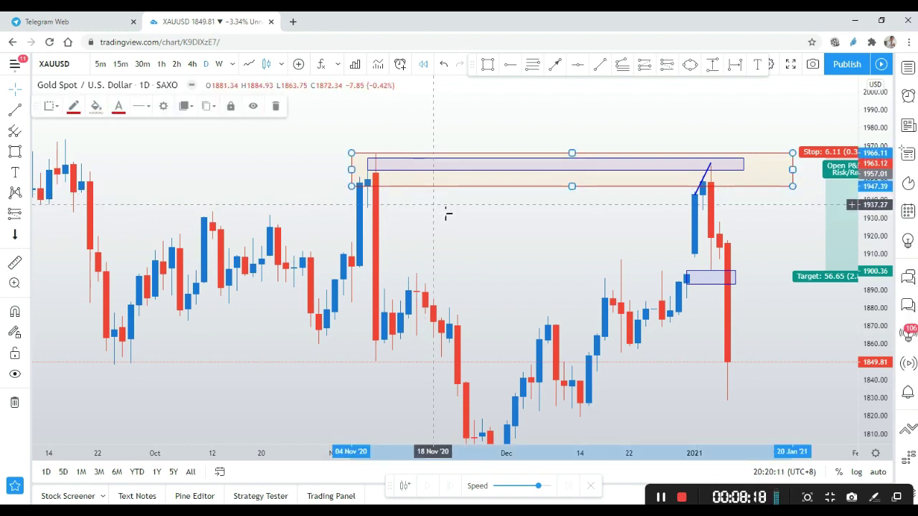
left_click(446, 214)
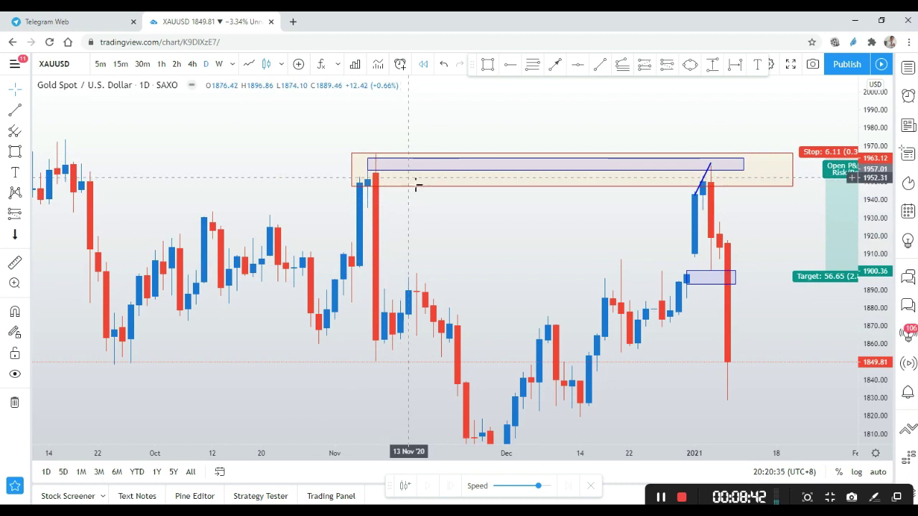
left_click(475, 164)
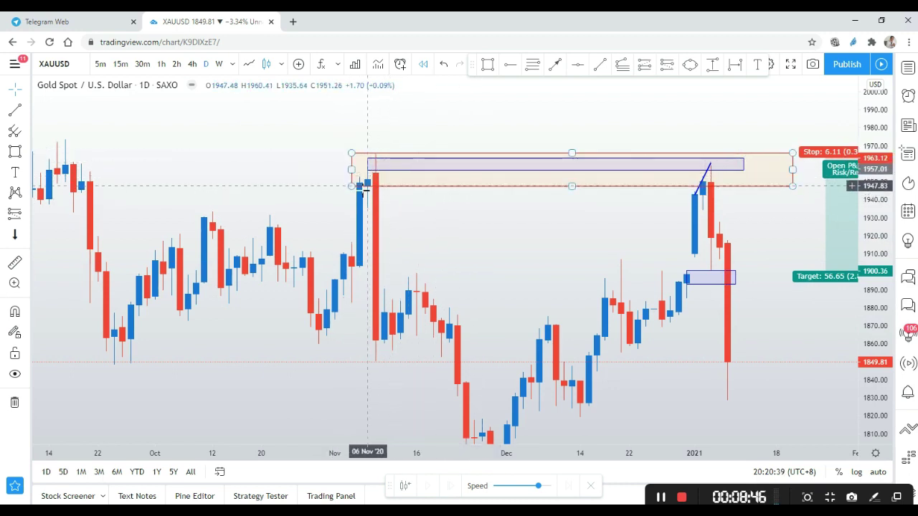
left_click(225, 133)
Step: On the 4-hour timeframe, move the inner blue zone down to 1949.64–1942.97, starting at 06 Nov '20 15:00
left_click(193, 66)
scroll(384, 201, "down", 8)
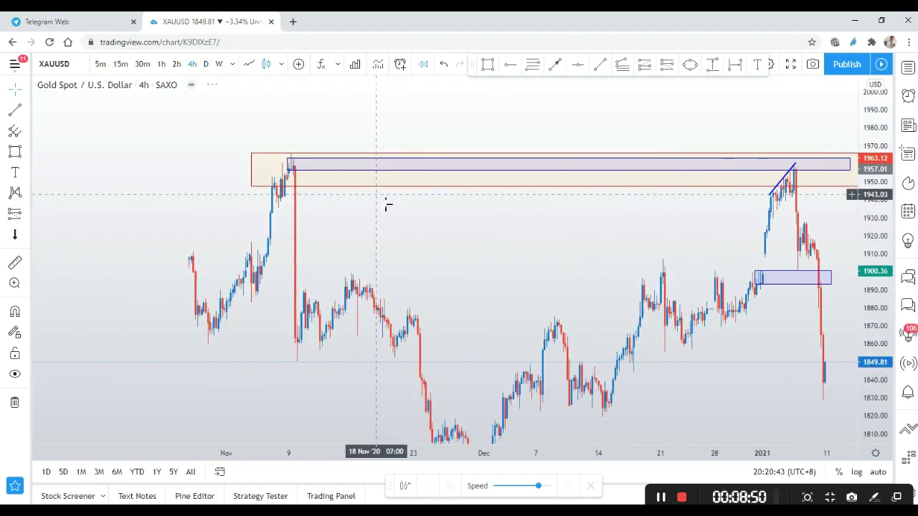
scroll(582, 205, "up", 8)
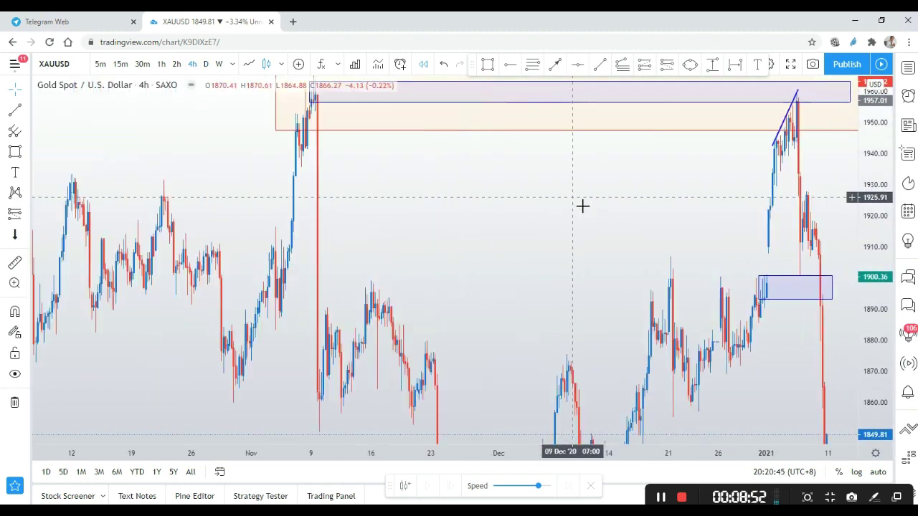
left_click_drag(352, 195, 346, 245)
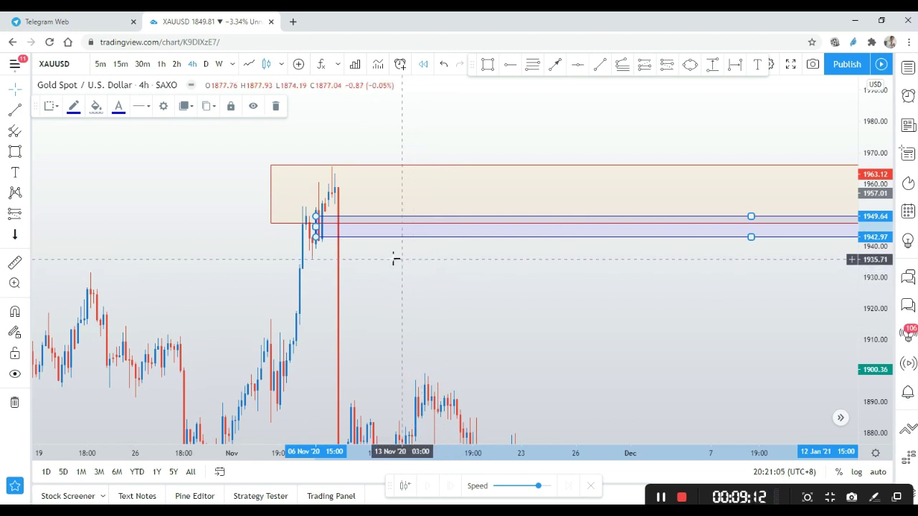
Step: Adjust the outer zone's lower-left corner to 1948.47 at 04 Nov '20 11:00 and move the inner zone to 1963.88–1957.21 from 07 Nov '20
mouse_move(275, 227)
left_mouse_down()
mouse_move(283, 248)
mouse_move(282, 227)
left_mouse_up()
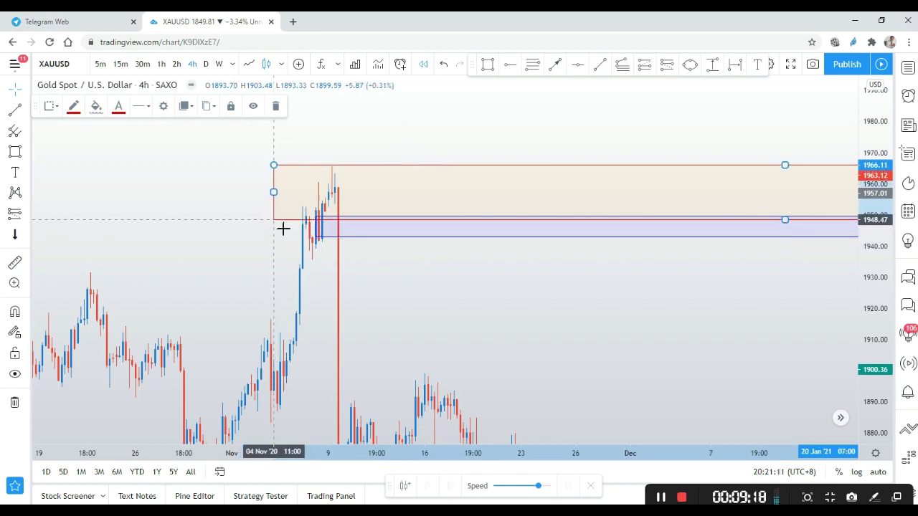
left_click(360, 248)
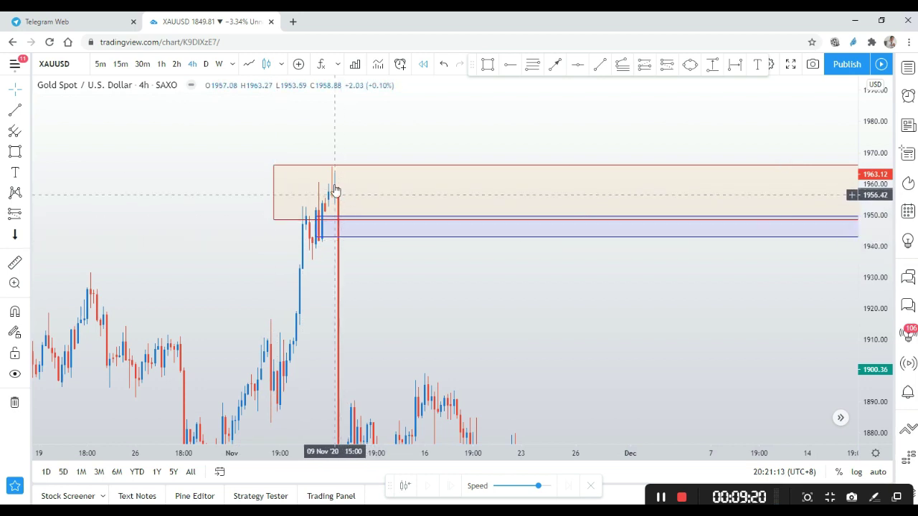
left_click_drag(348, 238, 357, 194)
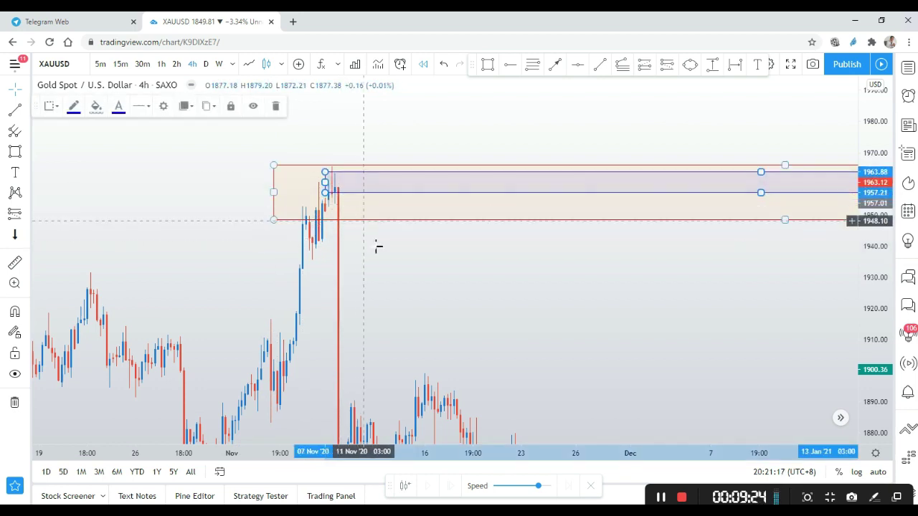
left_click(430, 267)
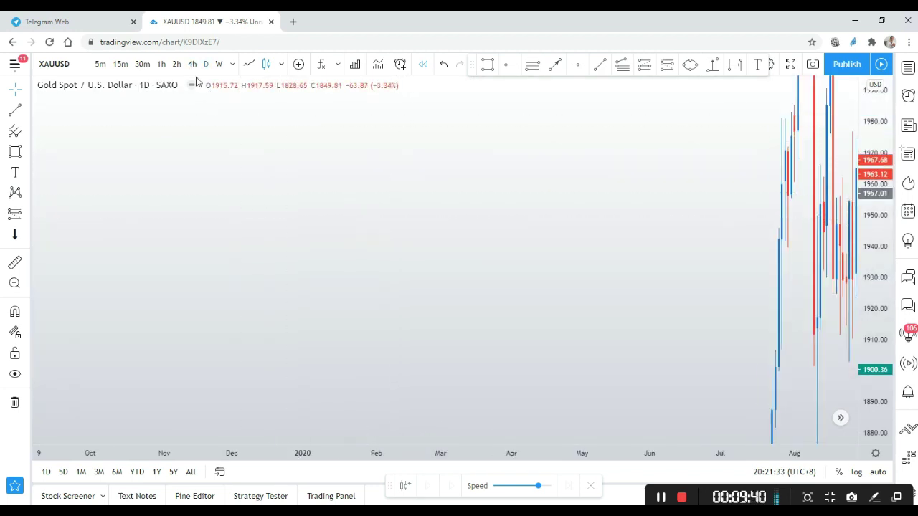
Step: Compare how the November supply zone looks on the 4-hour and 1-hour timeframes
left_click(192, 65)
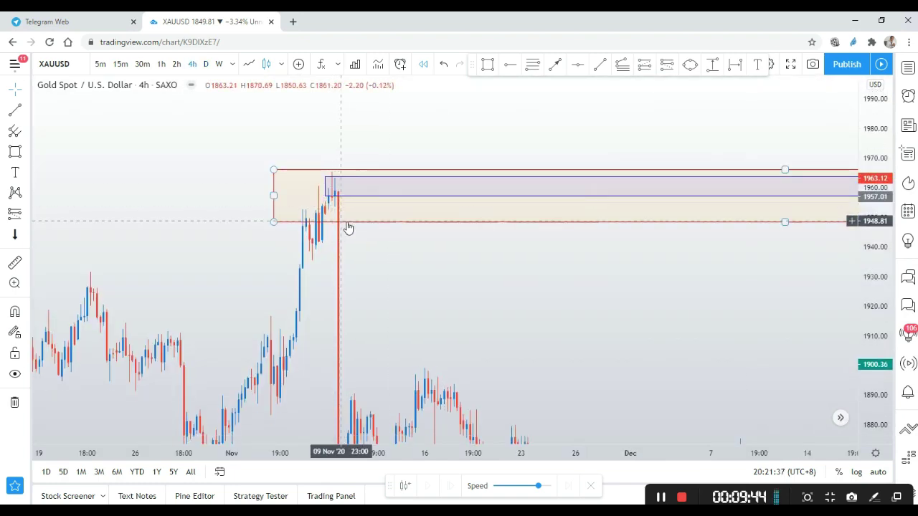
left_click(161, 65)
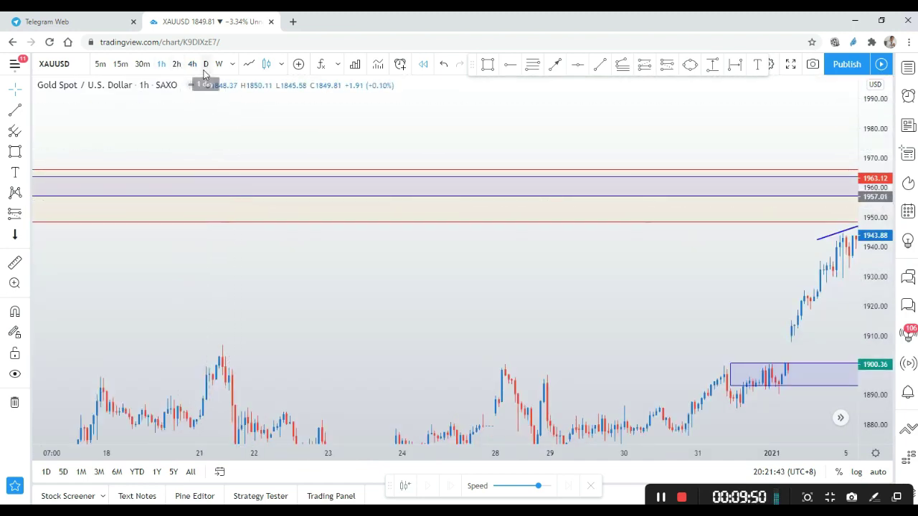
scroll(334, 164, "down", 3)
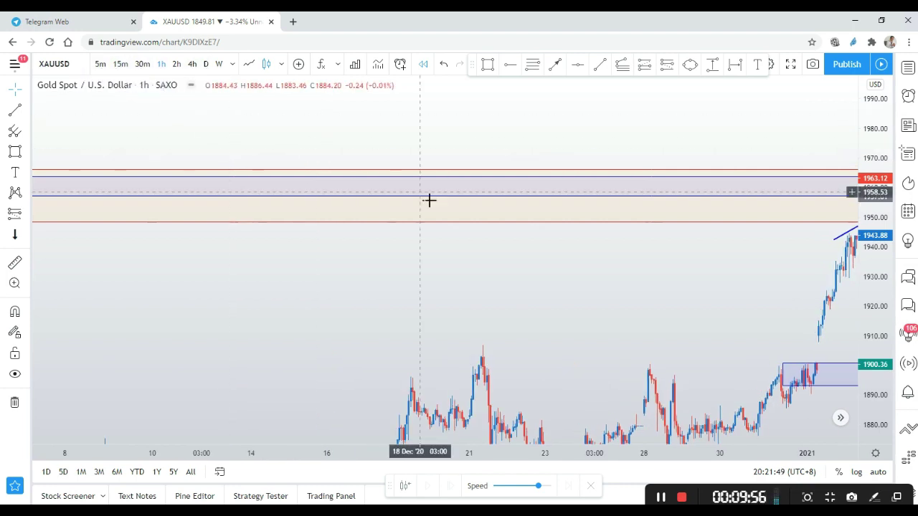
scroll(494, 207, "down", 5)
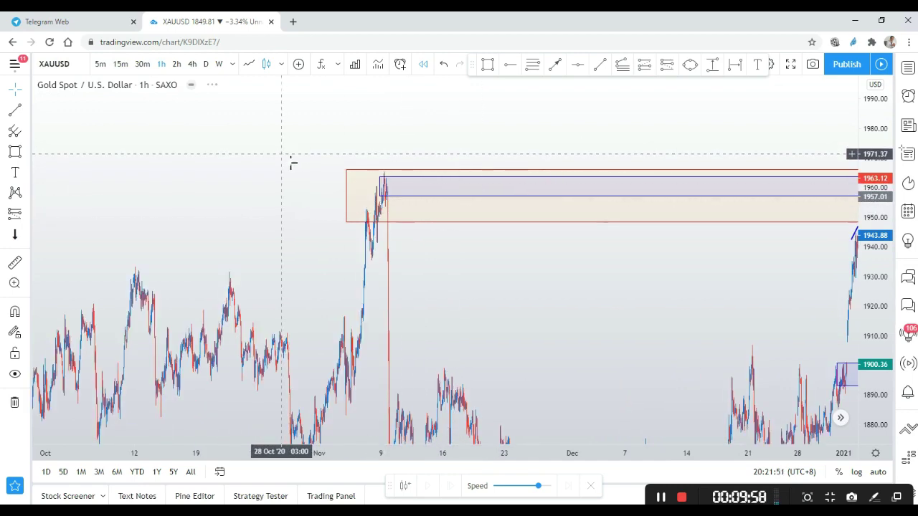
scroll(301, 215, "up", 5)
left_click_drag(290, 226, 426, 258)
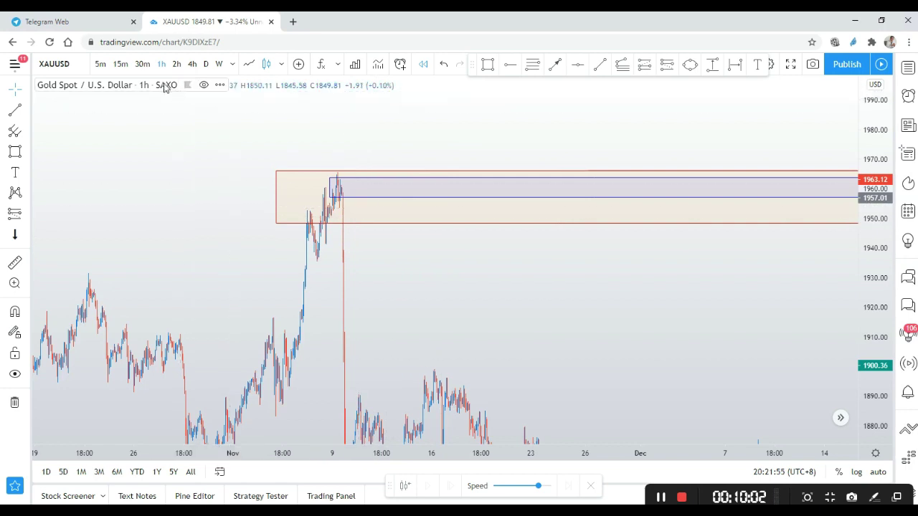
Step: Return to the 4-hour timeframe and review price action from the November supply zone to the January reaction and lower rectangle
left_click(193, 64)
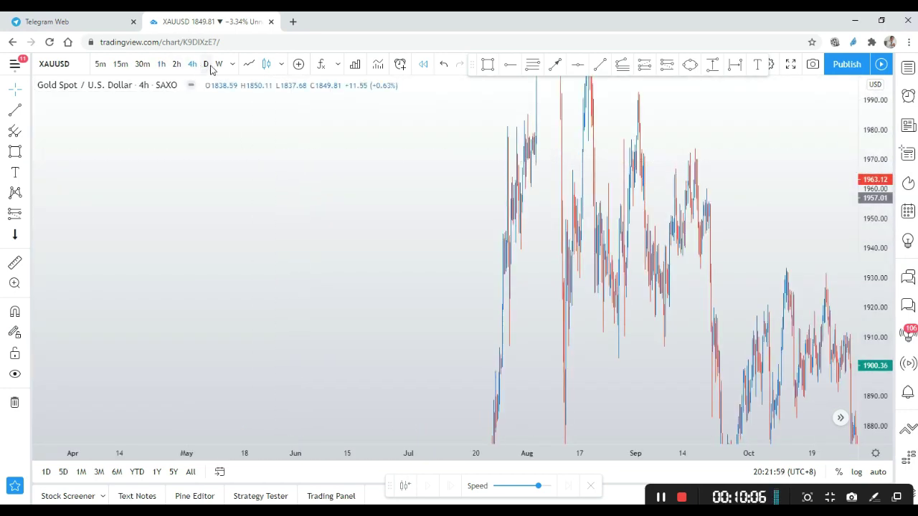
scroll(796, 242, "up", 5)
left_click_drag(796, 242, 413, 231)
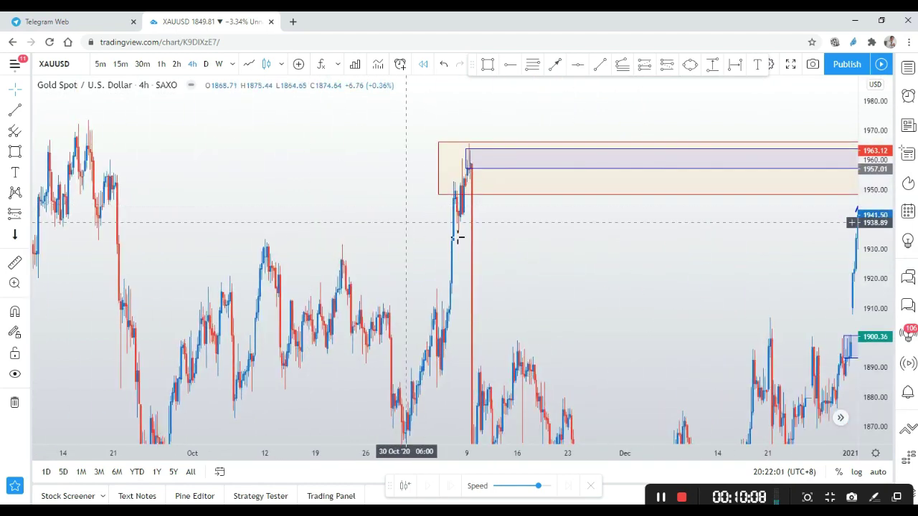
scroll(768, 246, "up", 3)
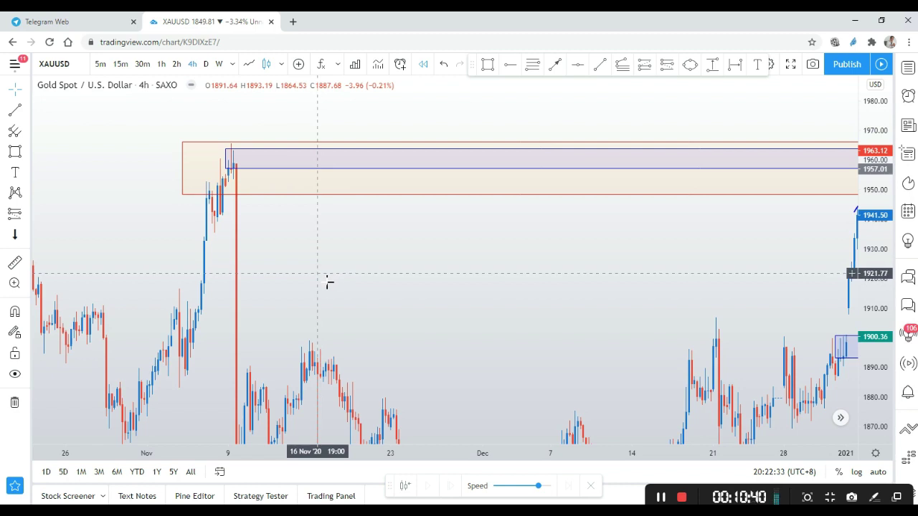
mouse_move(531, 248)
left_mouse_down()
mouse_move(504, 245)
mouse_move(538, 250)
left_mouse_up()
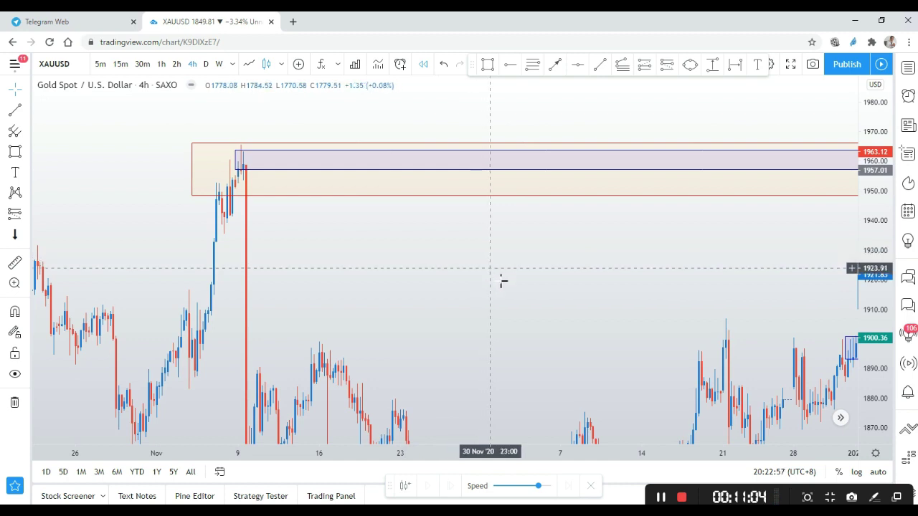
left_click_drag(877, 198, 879, 224)
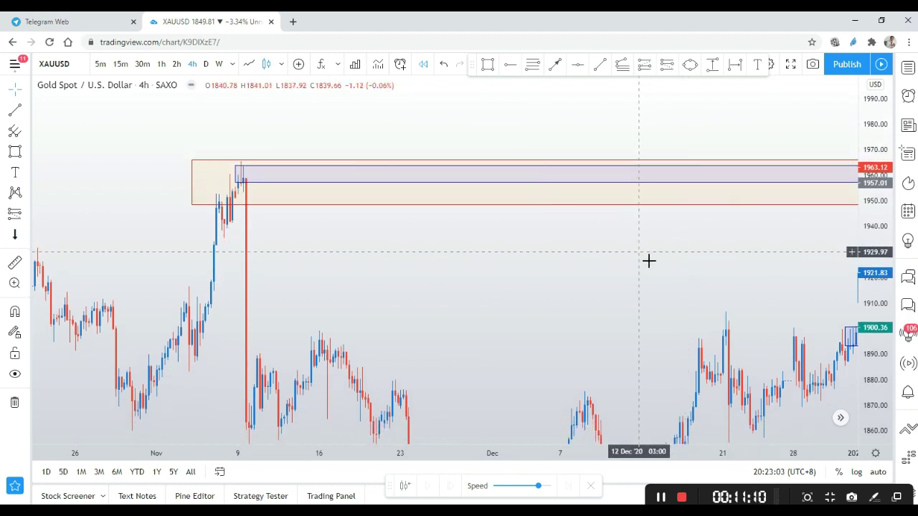
scroll(653, 261, "down", 3)
left_click_drag(705, 265, 661, 275)
scroll(662, 274, "down", 3)
scroll(661, 274, "up", 3)
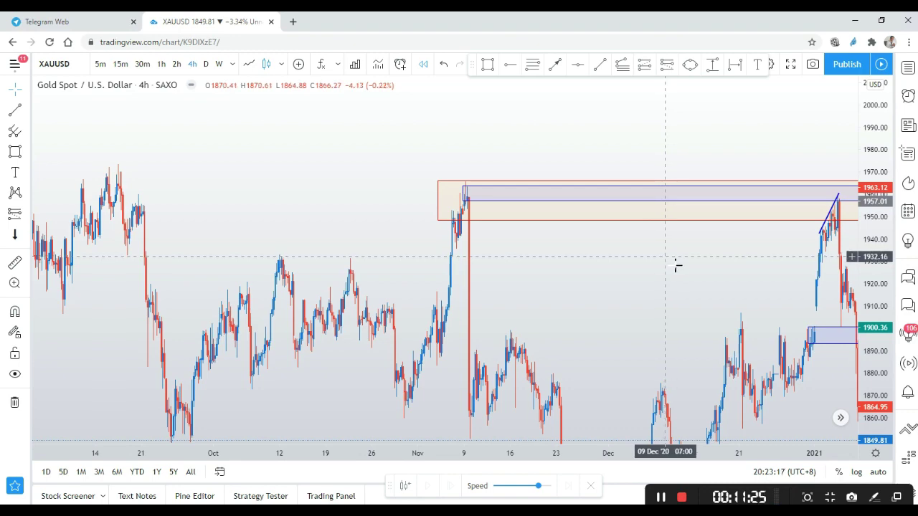
left_click_drag(675, 266, 625, 254)
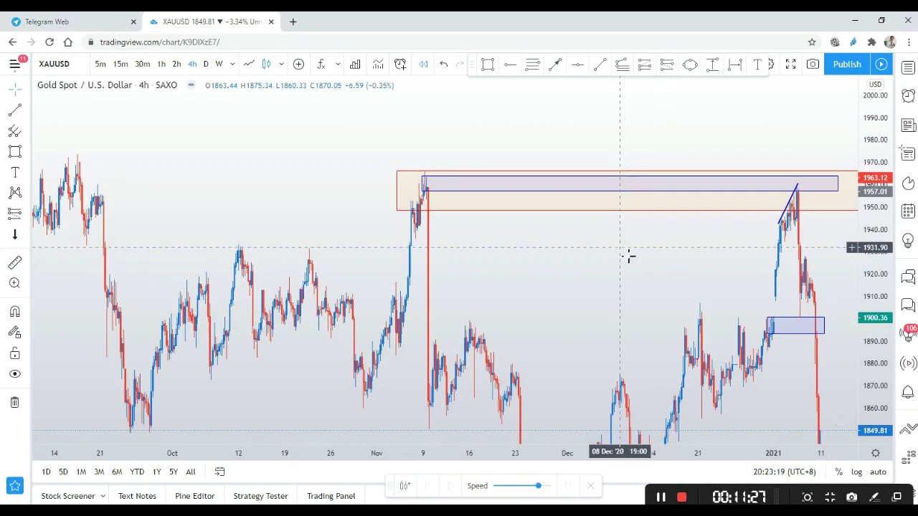
left_click_drag(881, 153, 850, 232)
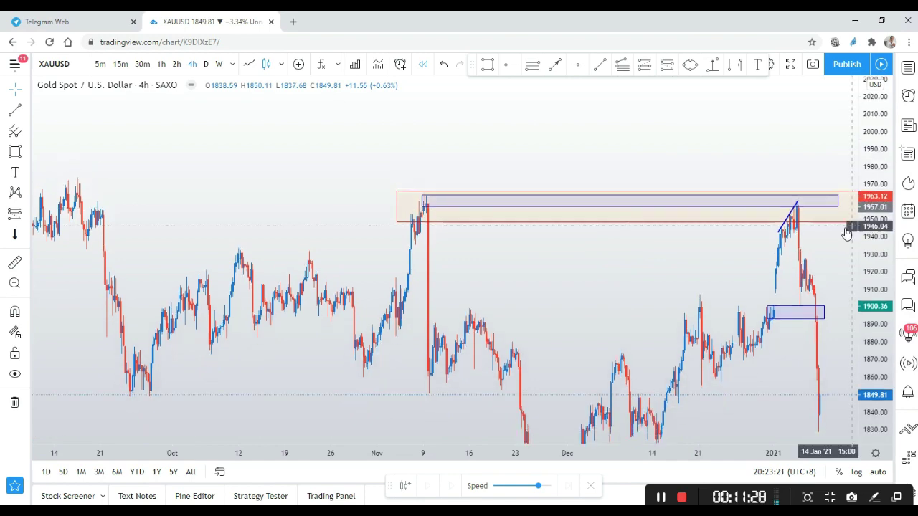